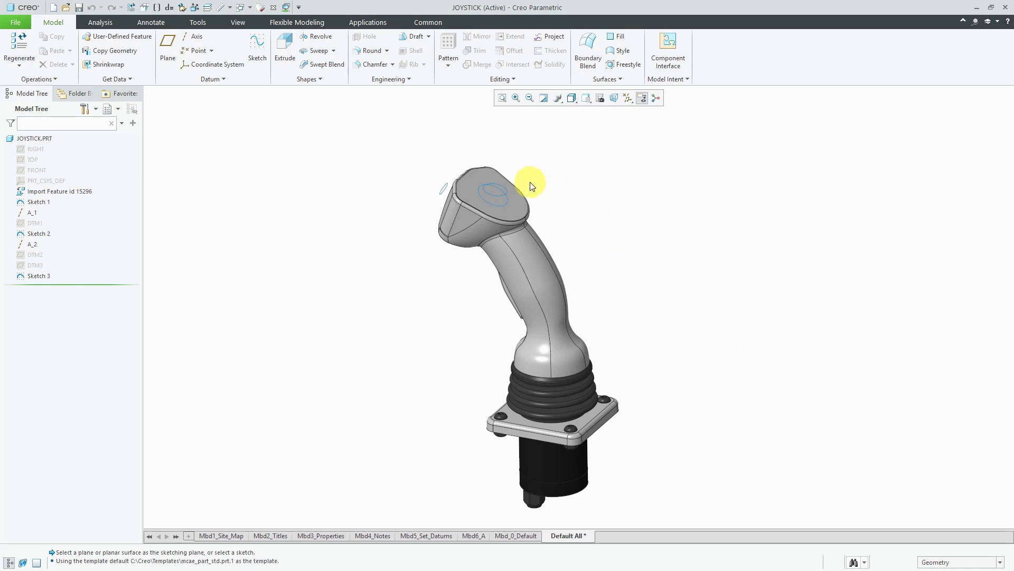
Step: Start an expand-type Offset of the joystick head's flat top face, limited to a sketched region
{"action": "scroll", "coordinate": [497, 200], "scroll_direction": "up", "scroll_amount": 5}
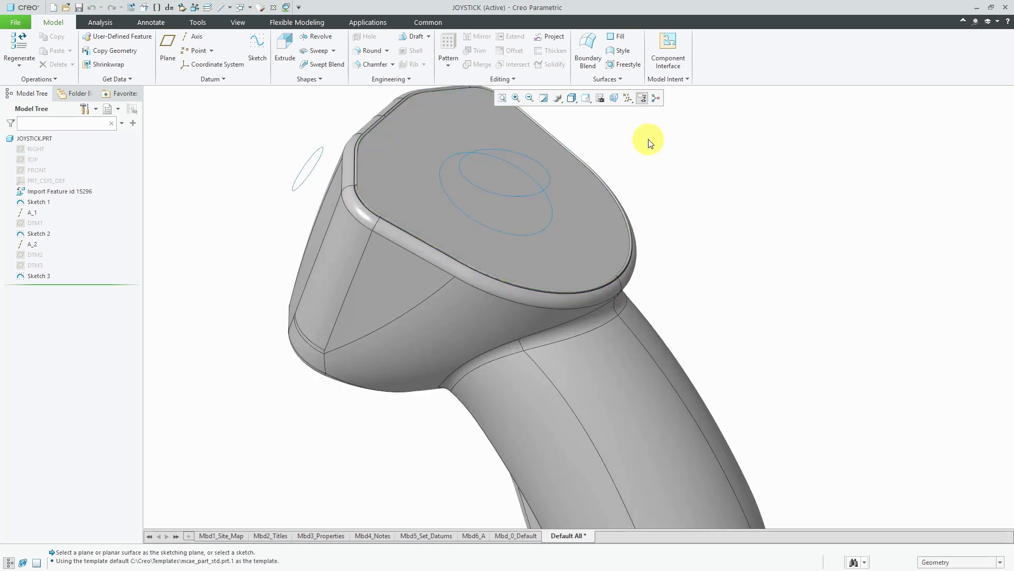
{"action": "left_click", "coordinate": [588, 207]}
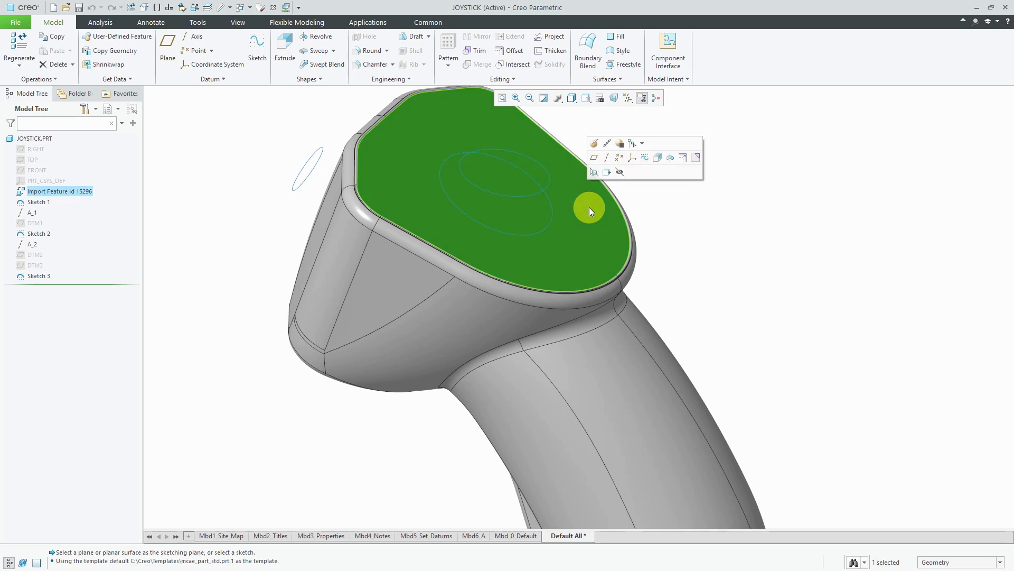
{"action": "left_click", "coordinate": [683, 160]}
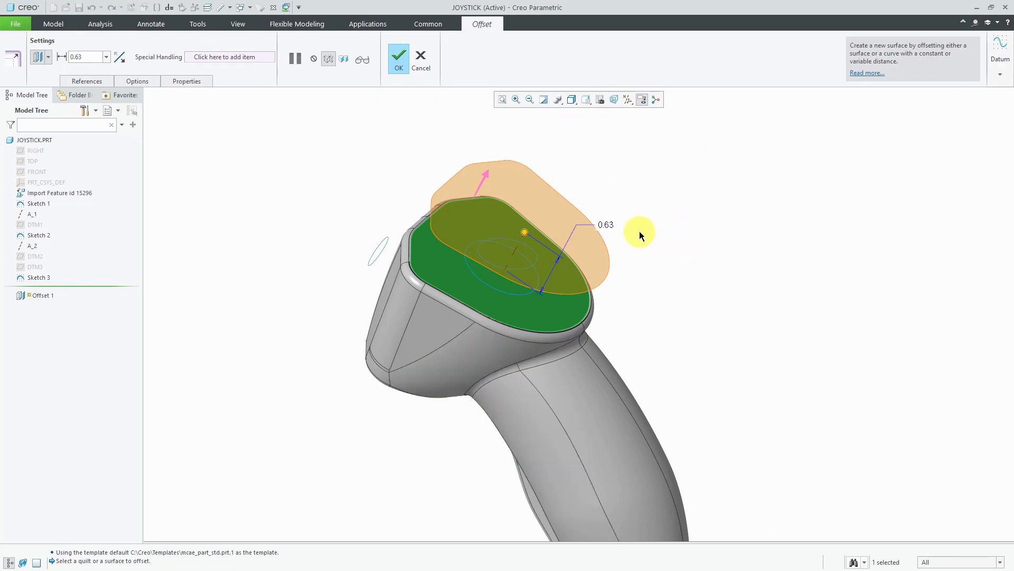
{"action": "left_click", "coordinate": [48, 56]}
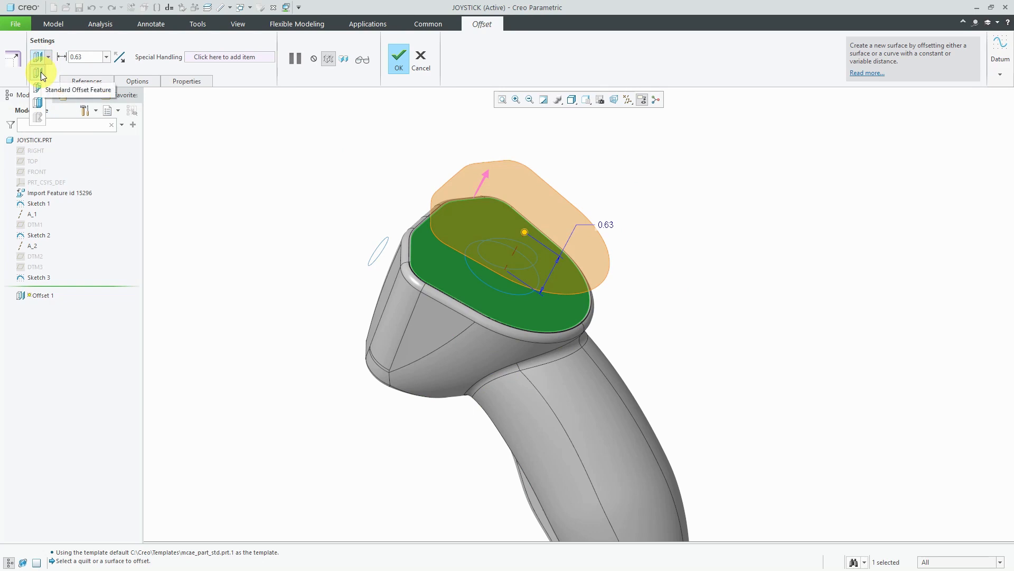
{"action": "left_click", "coordinate": [38, 104]}
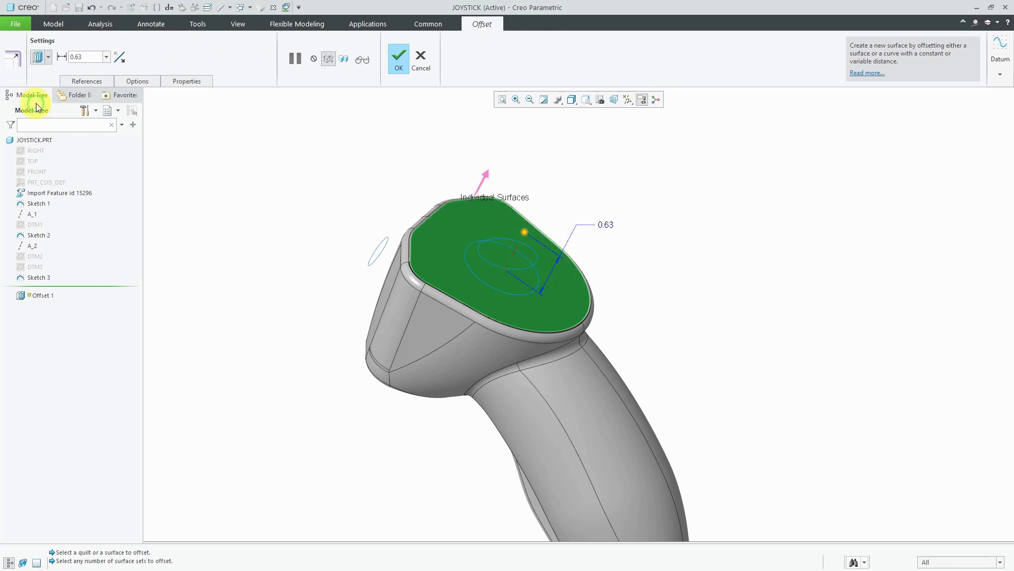
{"action": "left_click", "coordinate": [142, 83]}
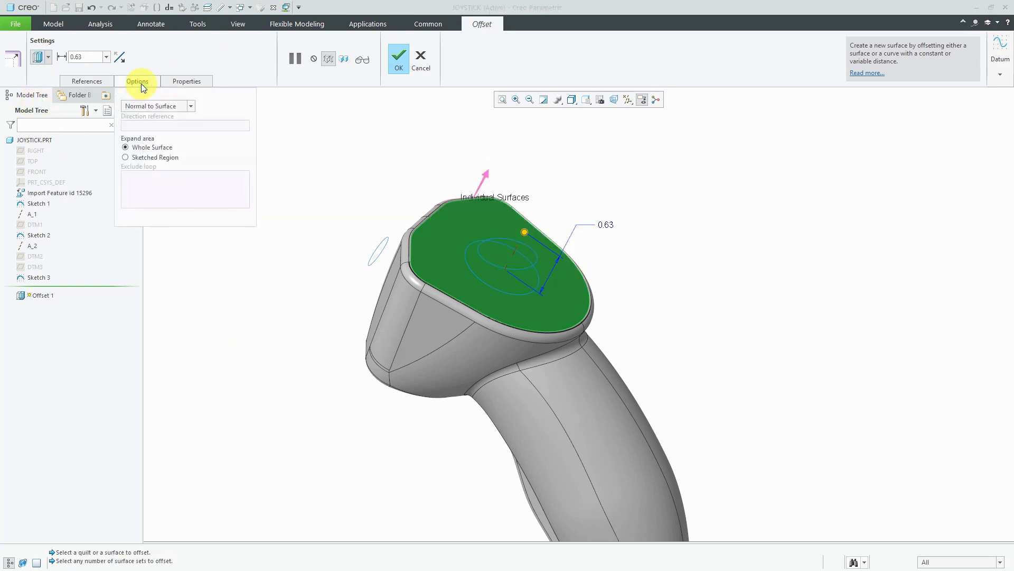
{"action": "left_click", "coordinate": [166, 161]}
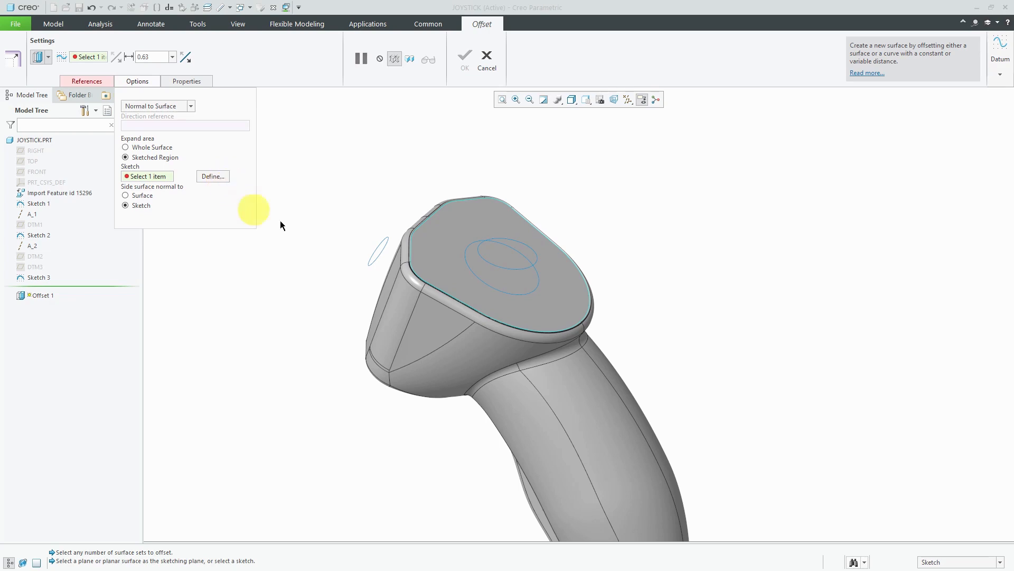
Step: Try Sketch 1 as the offset region with a distance of about 0.19 and side surfaces normal to the surface
{"action": "left_click", "coordinate": [511, 297]}
{"action": "mouse_move", "coordinate": [495, 294]}
{"action": "middle_mouse_down"}
{"action": "mouse_move", "coordinate": [502, 317]}
{"action": "mouse_move", "coordinate": [521, 306]}
{"action": "mouse_move", "coordinate": [505, 315]}
{"action": "mouse_move", "coordinate": [484, 300]}
{"action": "middle_mouse_up"}
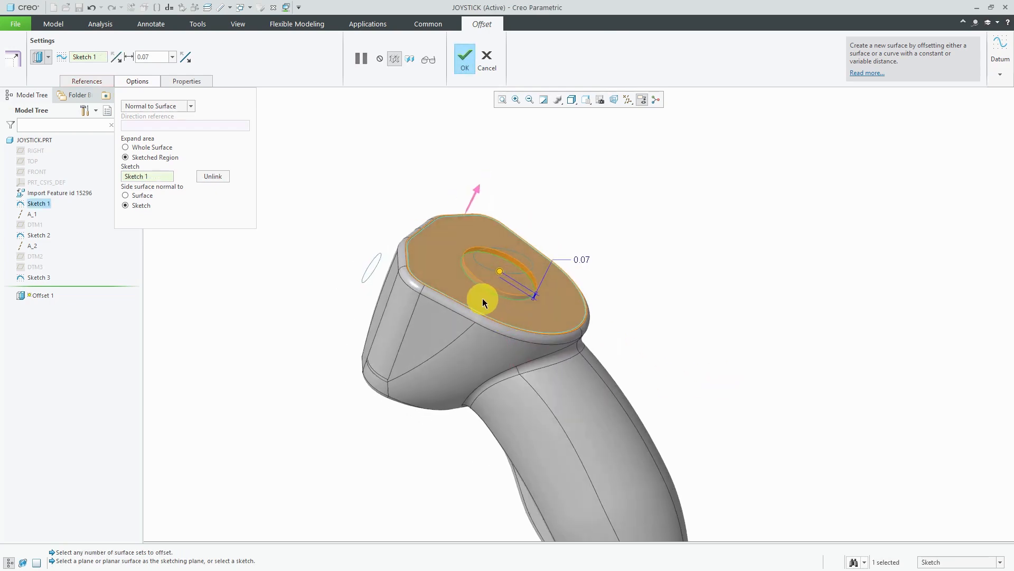
{"action": "scroll", "coordinate": [483, 298], "scroll_direction": "up", "scroll_amount": 4}
{"action": "mouse_move", "coordinate": [527, 233]}
{"action": "left_mouse_down"}
{"action": "mouse_move", "coordinate": [547, 192]}
{"action": "mouse_move", "coordinate": [533, 216]}
{"action": "left_mouse_up"}
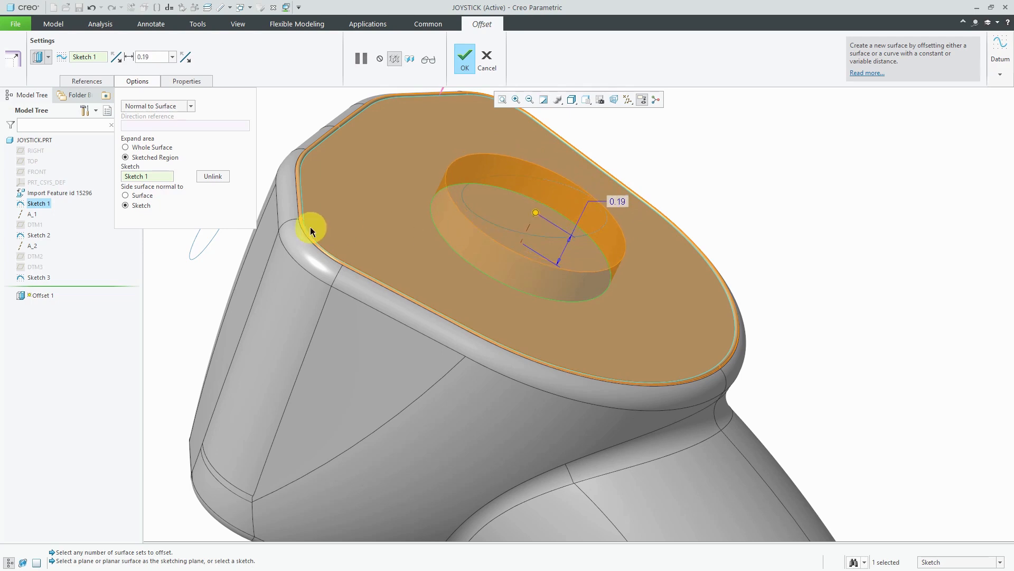
{"action": "left_click", "coordinate": [144, 196]}
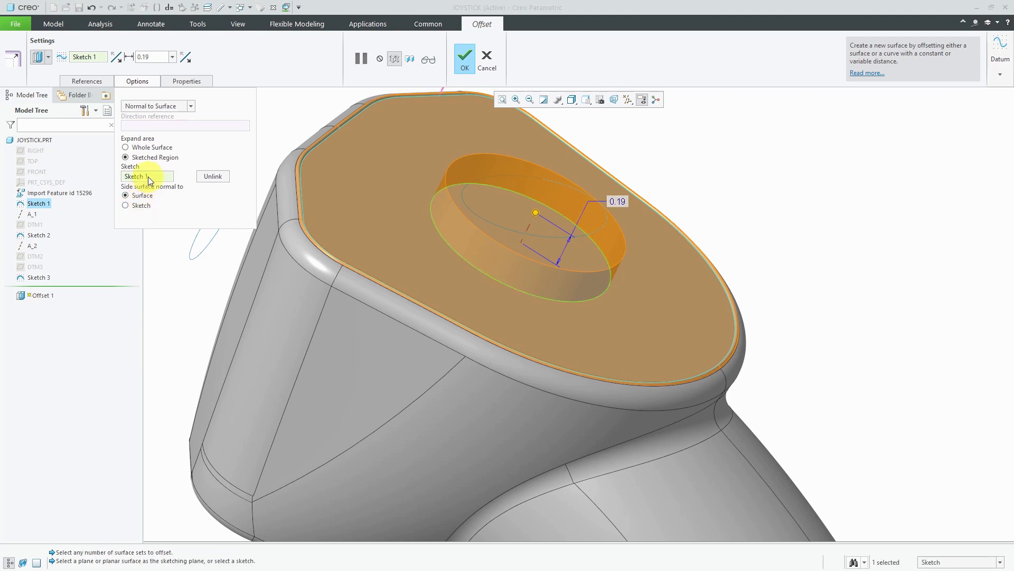
Step: Use Sketch 2 as the offset region and set the offset distance to about 0.13
{"action": "left_click", "coordinate": [592, 239]}
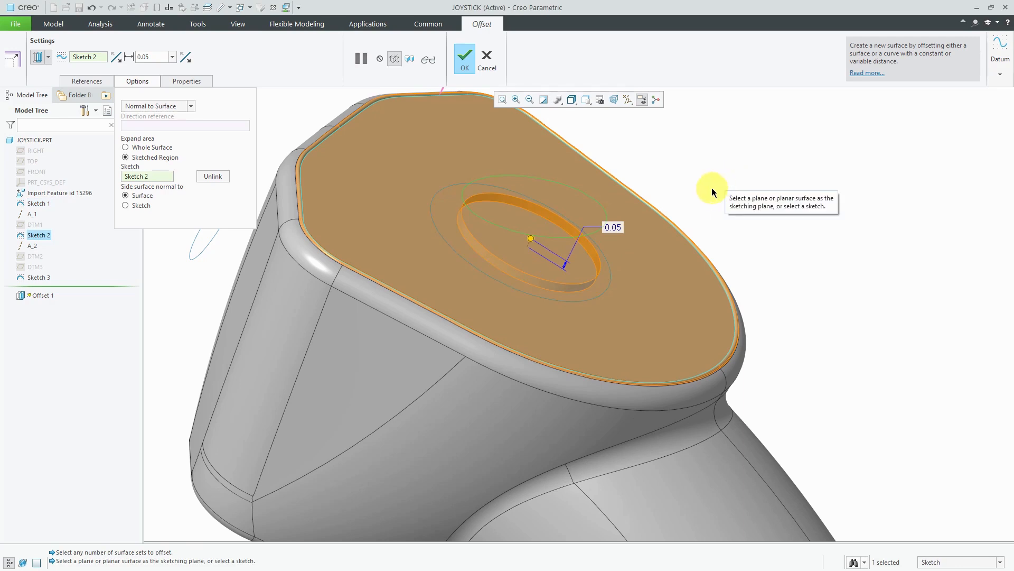
{"action": "mouse_move", "coordinate": [709, 191]}
{"action": "middle_mouse_down"}
{"action": "mouse_move", "coordinate": [727, 179]}
{"action": "mouse_move", "coordinate": [721, 185]}
{"action": "middle_mouse_up"}
{"action": "scroll", "coordinate": [747, 184], "scroll_direction": "up", "scroll_amount": 2}
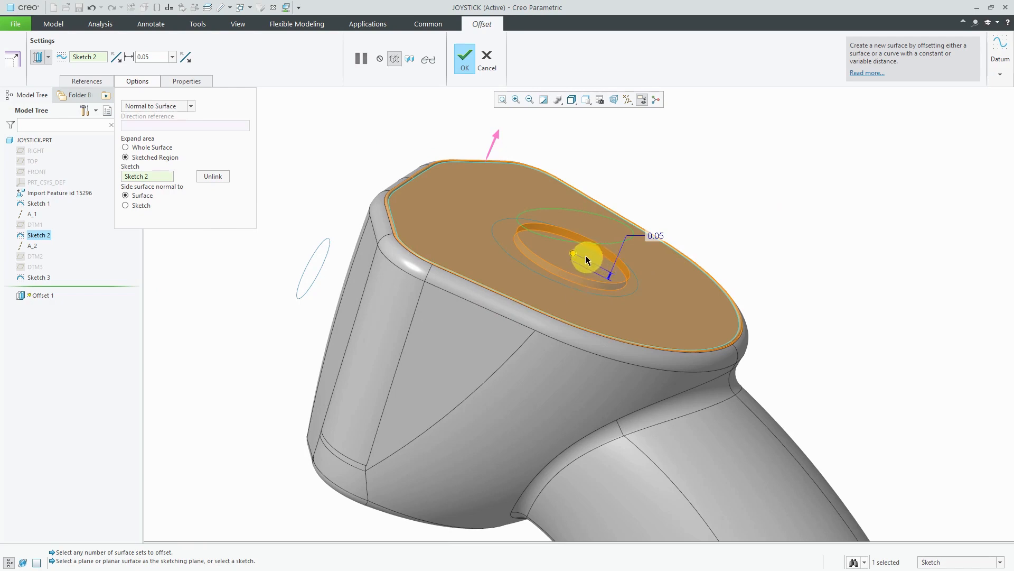
{"action": "mouse_move", "coordinate": [574, 255]}
{"action": "left_mouse_down"}
{"action": "mouse_move", "coordinate": [591, 204]}
{"action": "mouse_move", "coordinate": [566, 245]}
{"action": "mouse_move", "coordinate": [578, 242]}
{"action": "left_mouse_up"}
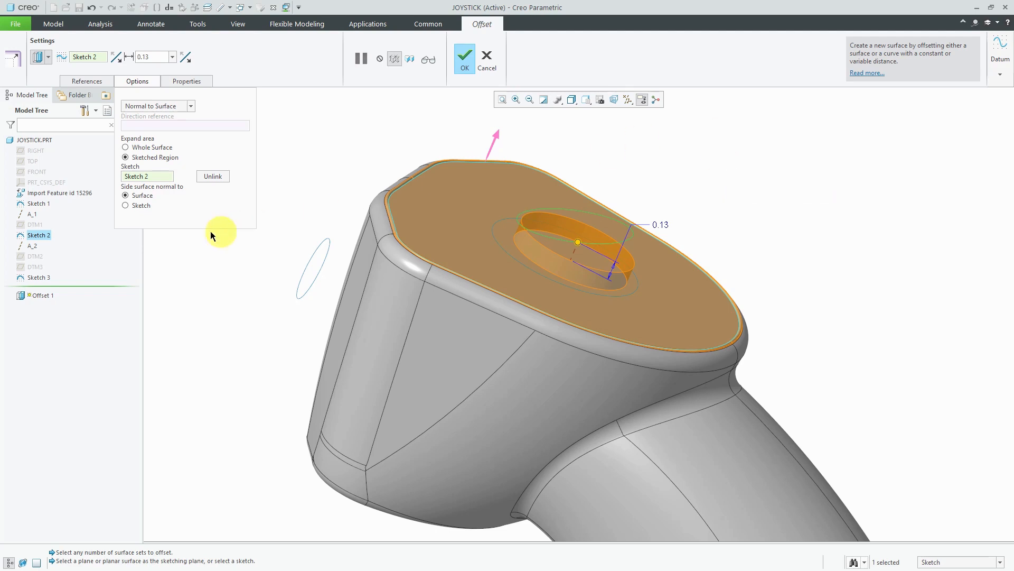
Step: Compare side surfaces normal to the surface and to the sketch, and keep them normal to the sketch
{"action": "left_click", "coordinate": [140, 207]}
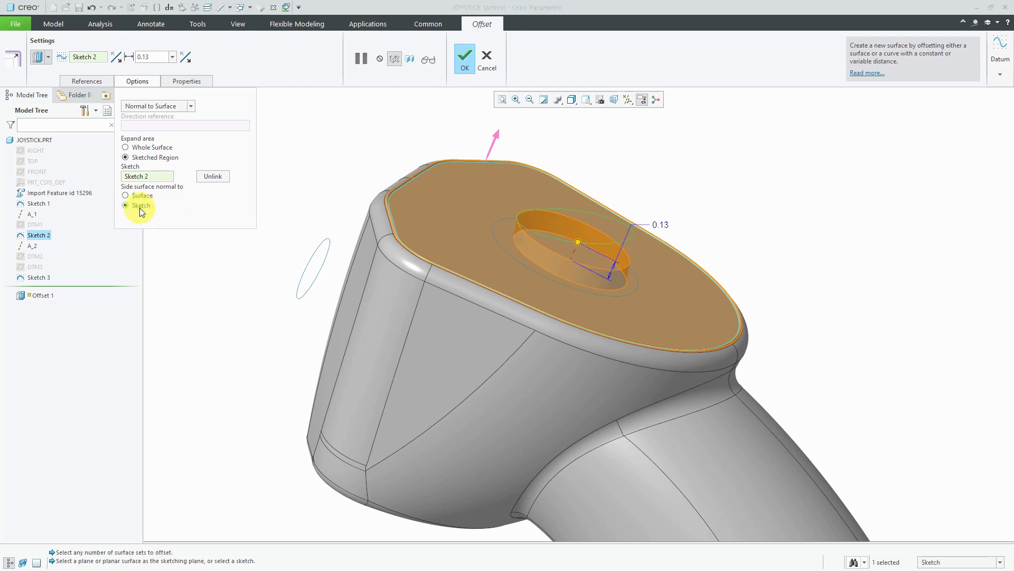
{"action": "middle_click_drag", "start_coordinate": [539, 249], "coordinate": [514, 230]}
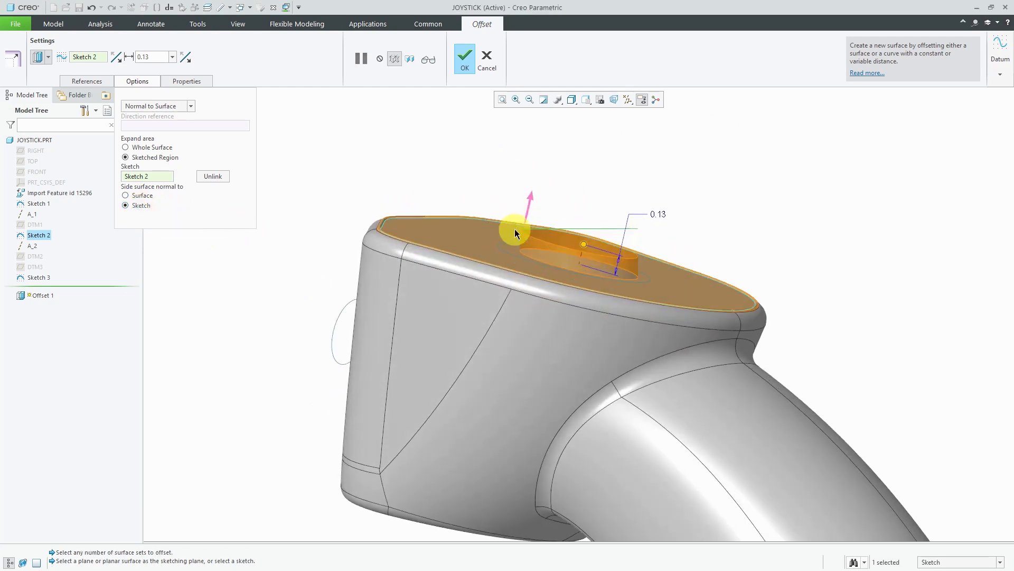
{"action": "scroll", "coordinate": [591, 269], "scroll_direction": "down", "scroll_amount": 3}
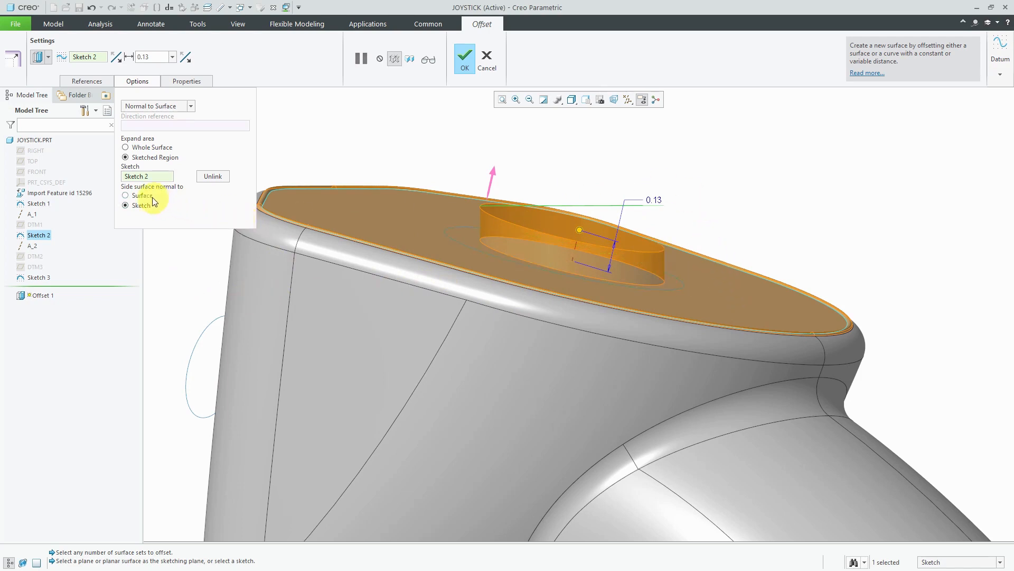
{"action": "left_click", "coordinate": [125, 196]}
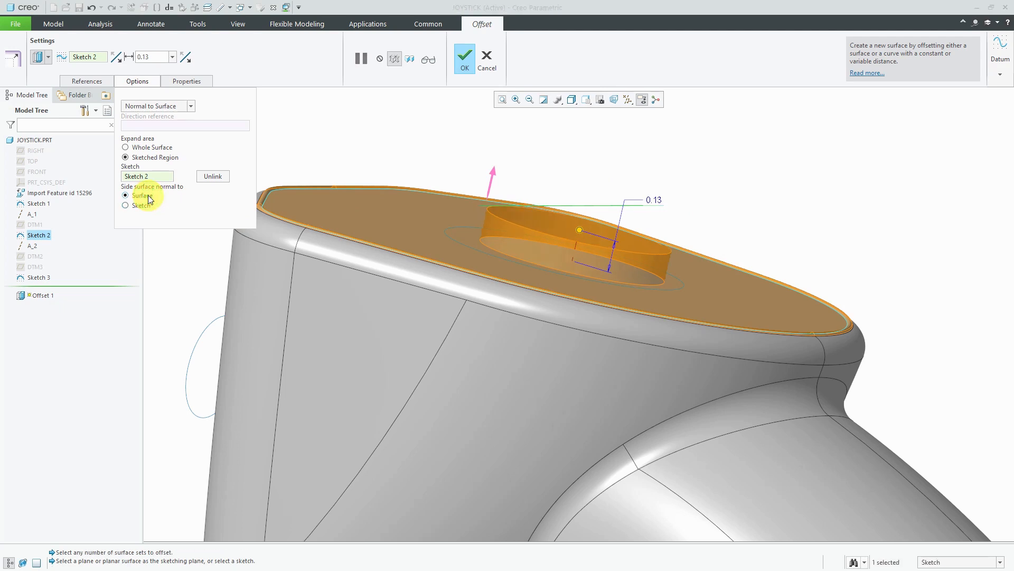
{"action": "left_click", "coordinate": [142, 207]}
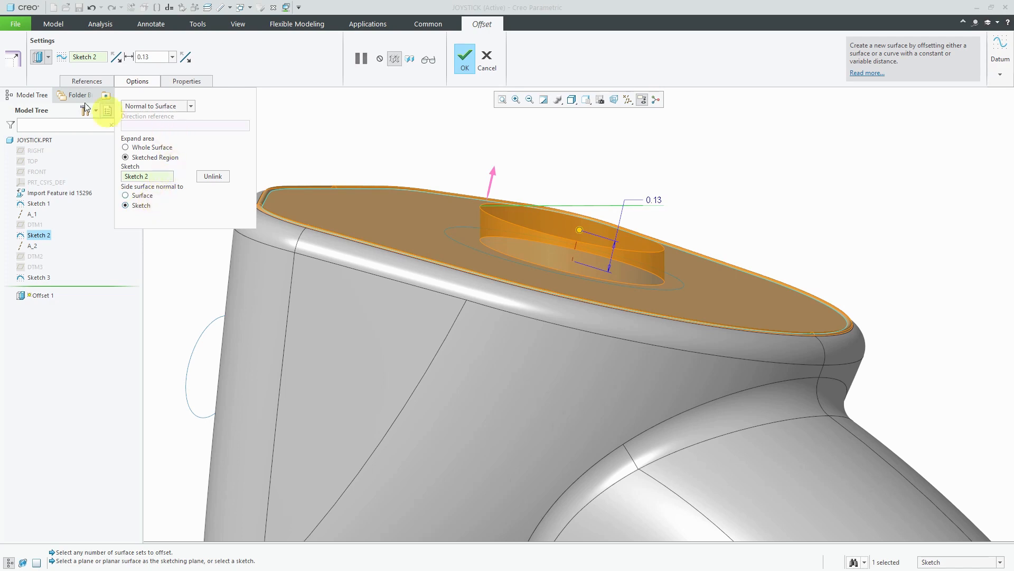
Step: Change the offset type to With Draft, using a draft angle of about 28 degrees and a tangent side surface profile
{"action": "left_click", "coordinate": [49, 58]}
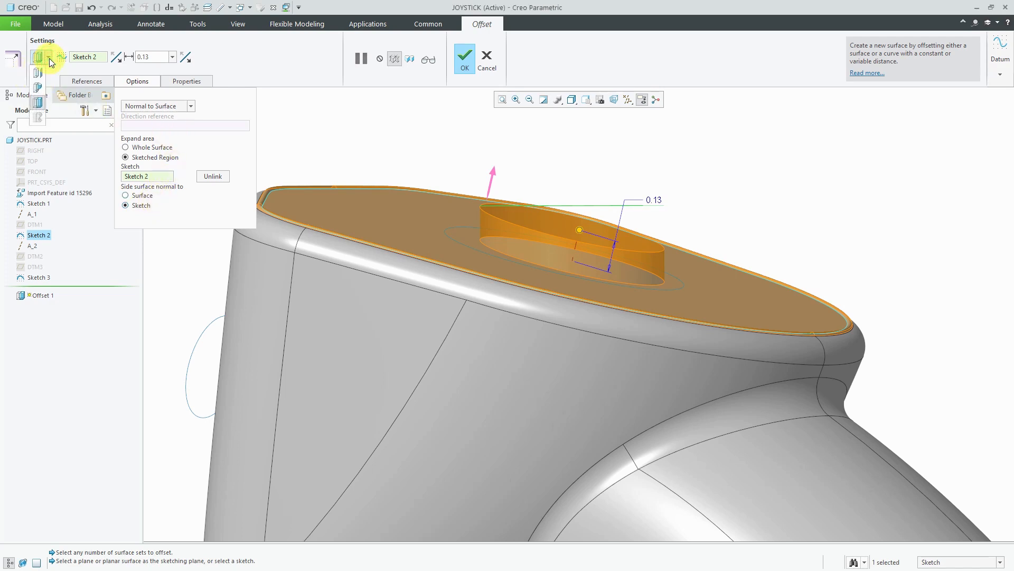
{"action": "left_click", "coordinate": [37, 89]}
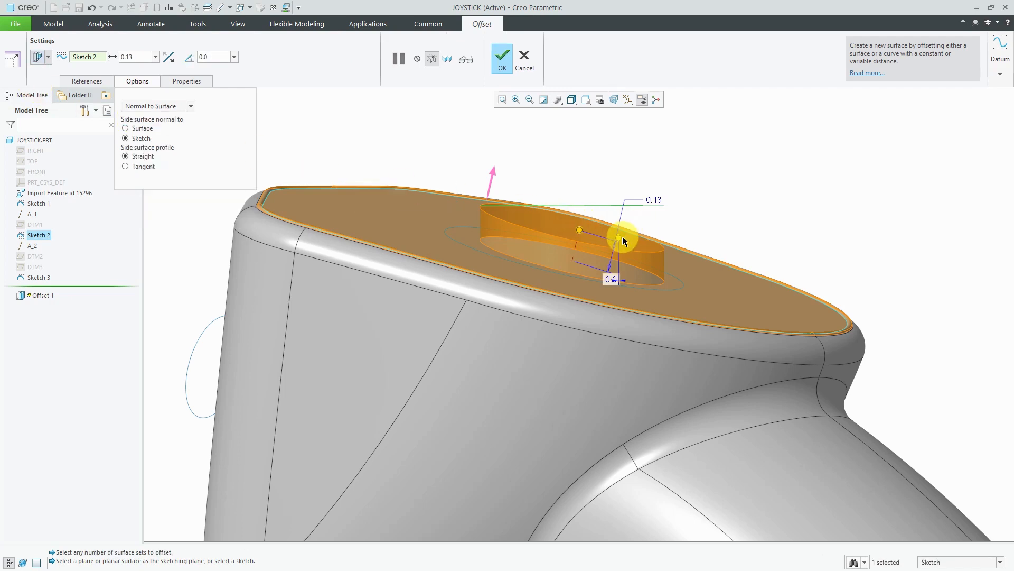
{"action": "left_click_drag", "start_coordinate": [618, 236], "coordinate": [613, 239]}
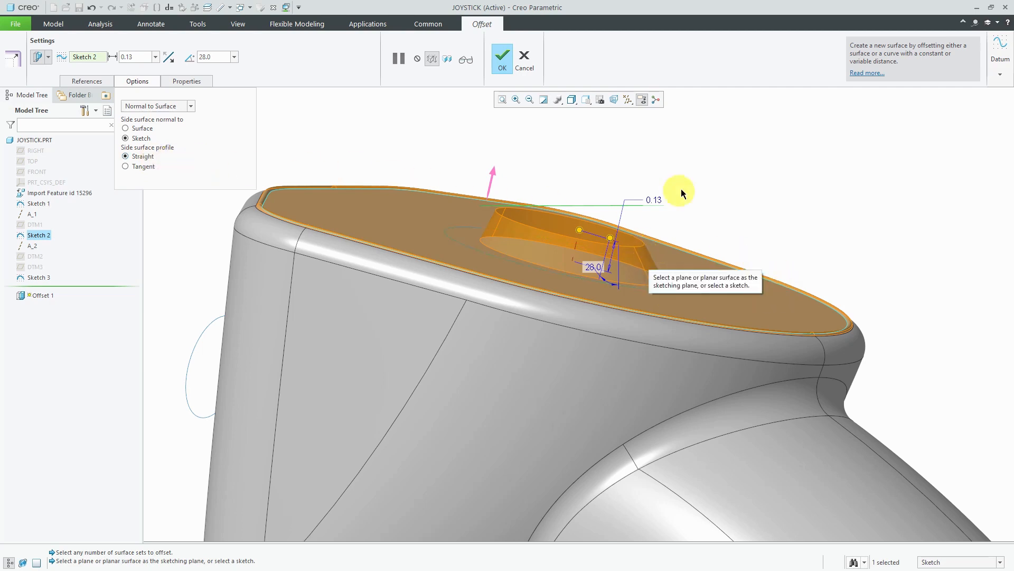
{"action": "left_click", "coordinate": [152, 169]}
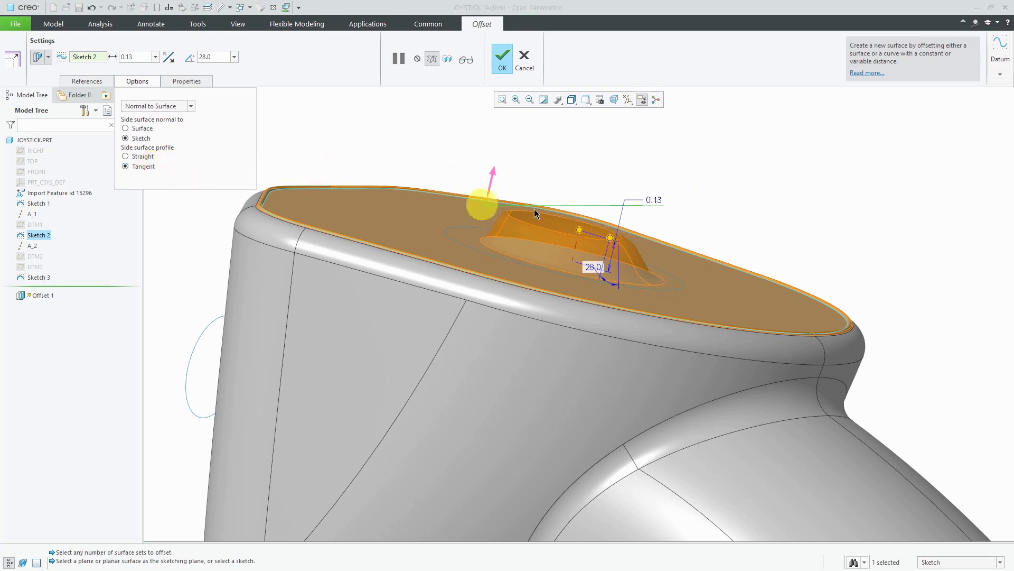
Step: Compare the side surface options, keep them normal to the sketch with a tangent profile, and complete the offset
{"action": "middle_click_drag", "start_coordinate": [622, 221], "coordinate": [654, 261]}
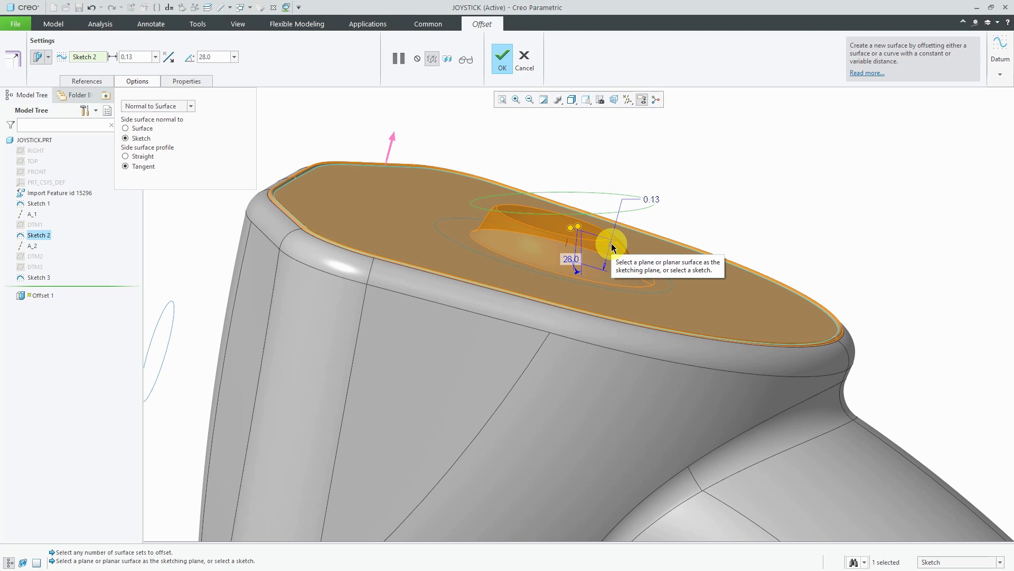
{"action": "left_click", "coordinate": [142, 131]}
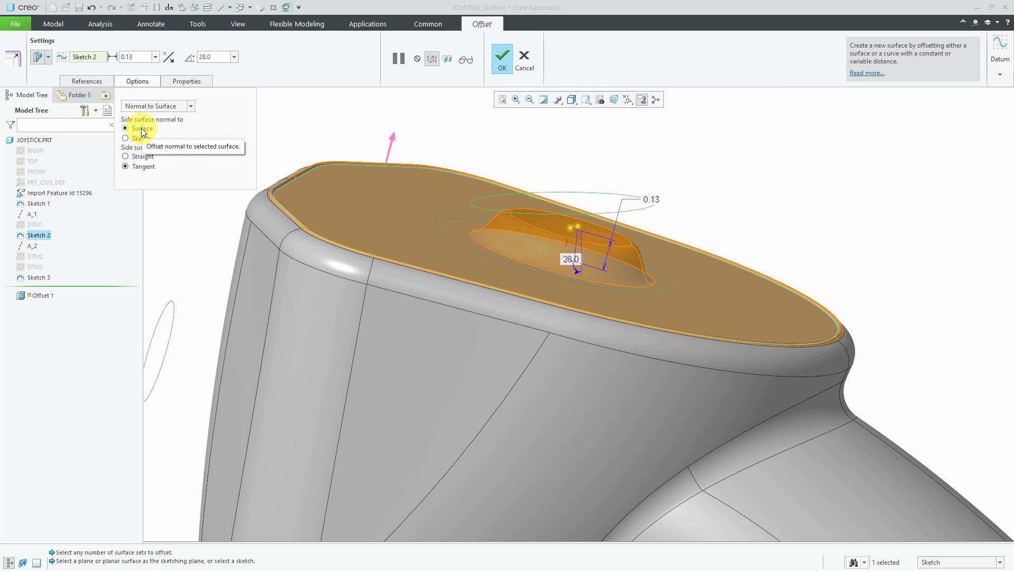
{"action": "left_click", "coordinate": [140, 134]}
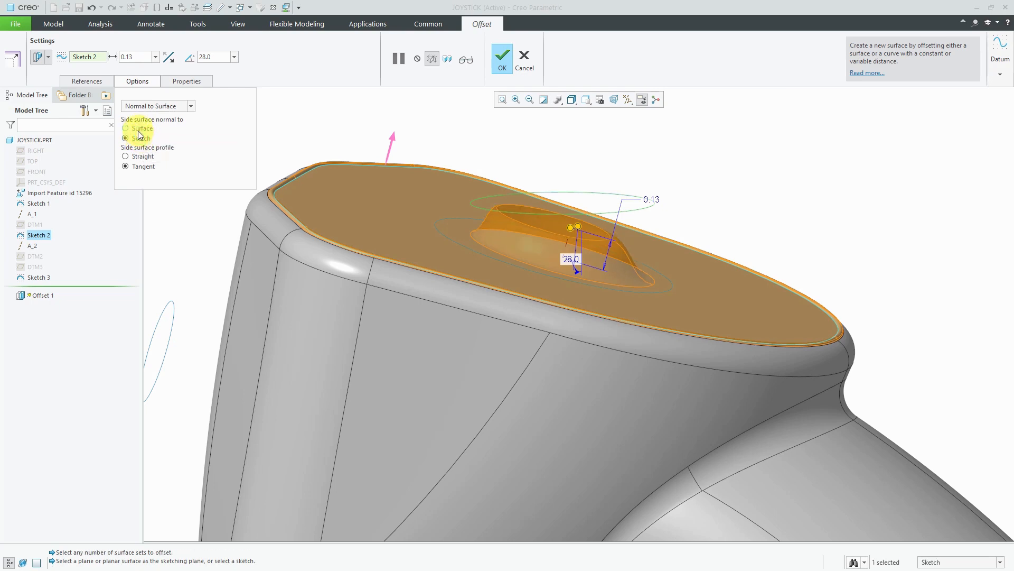
{"action": "left_click", "coordinate": [139, 130]}
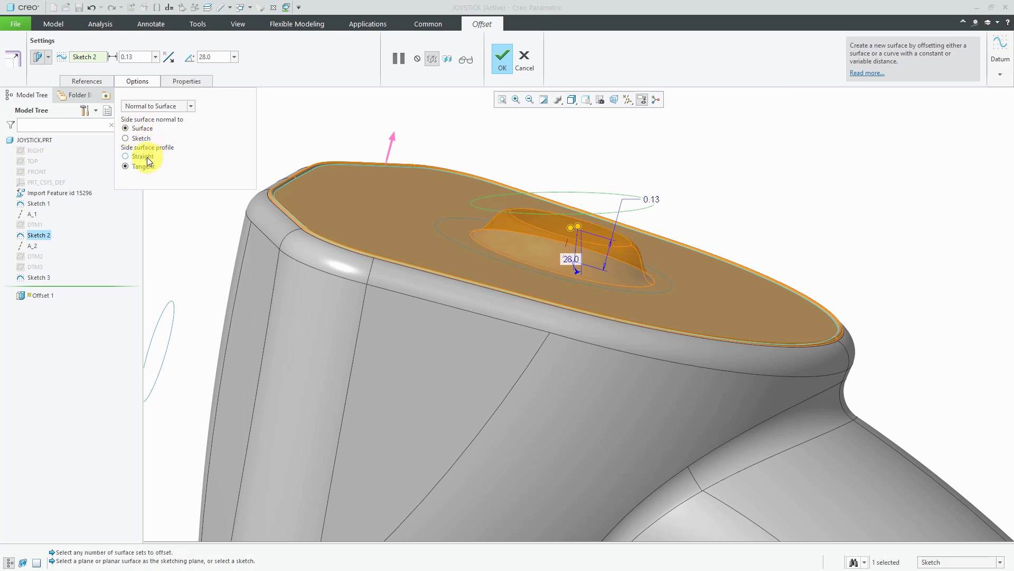
{"action": "left_click", "coordinate": [146, 156]}
{"action": "left_click", "coordinate": [144, 167]}
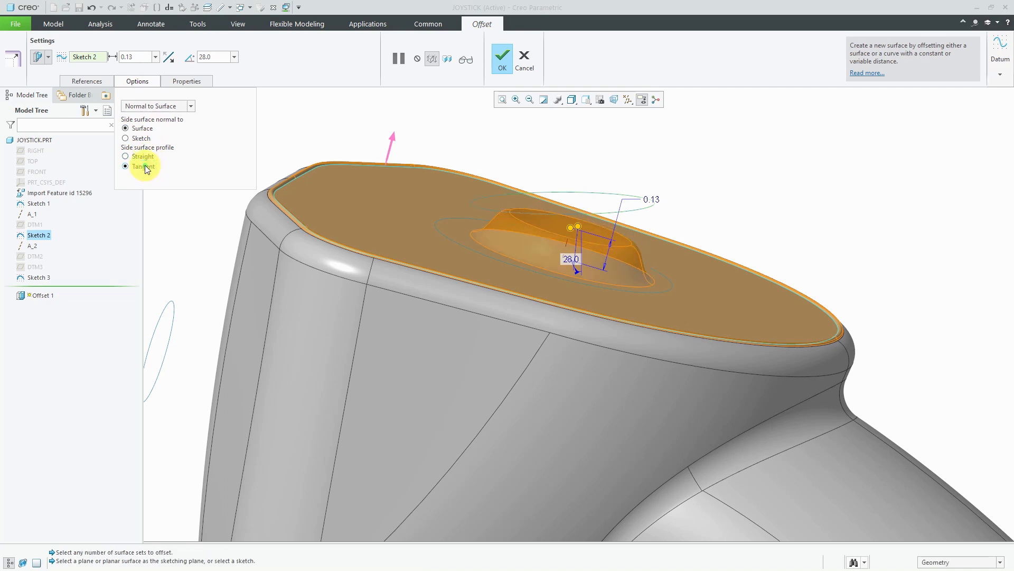
{"action": "left_click", "coordinate": [146, 139]}
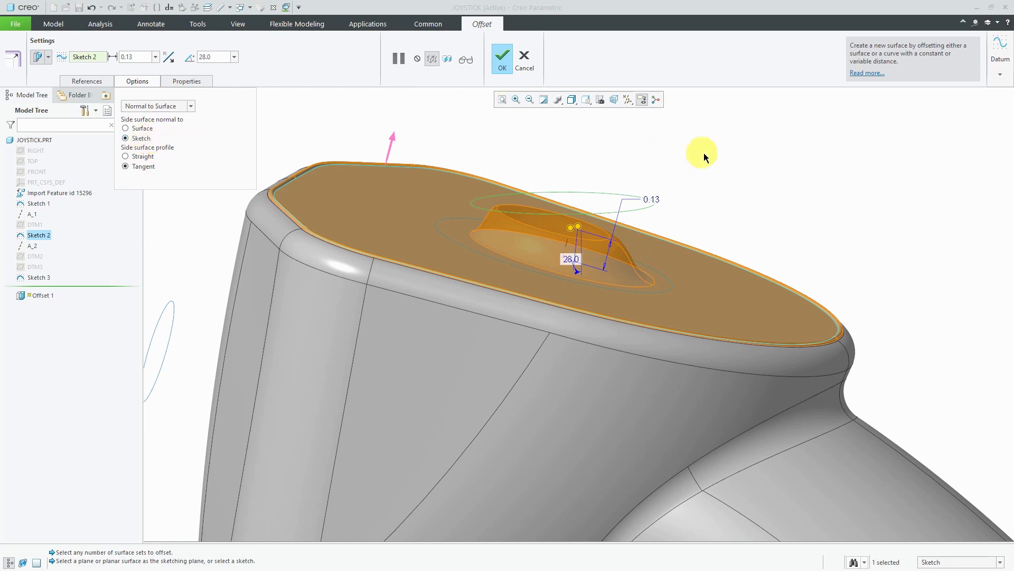
{"action": "left_click", "coordinate": [501, 62]}
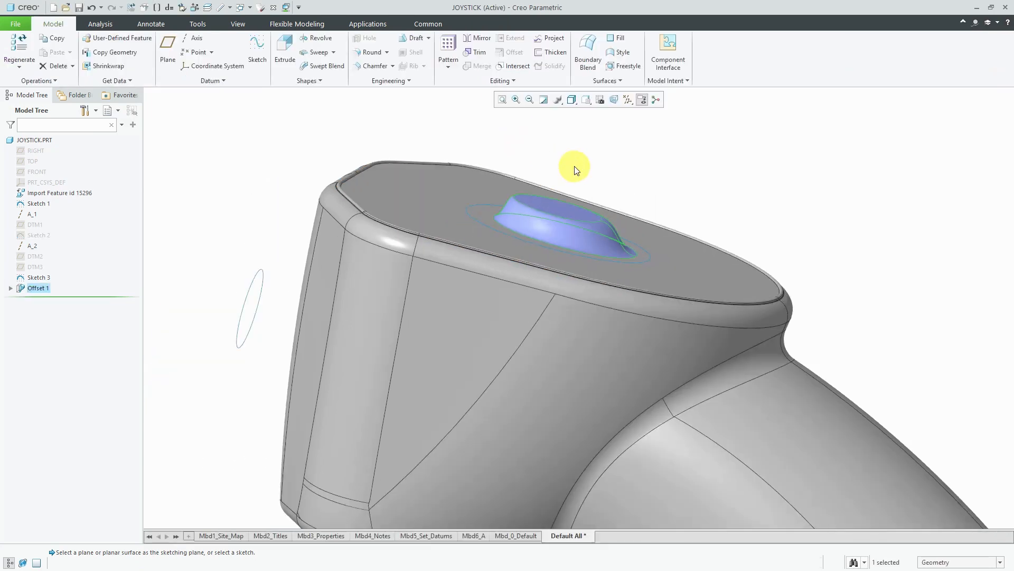
Step: Start an Expand offset on the two adjacent side surfaces of the joystick head beneath the Sketch 3 circle
{"action": "scroll", "coordinate": [576, 169], "scroll_direction": "down", "scroll_amount": 2}
{"action": "mouse_move", "coordinate": [566, 170]}
{"action": "middle_mouse_down"}
{"action": "mouse_move", "coordinate": [595, 163]}
{"action": "mouse_move", "coordinate": [633, 181]}
{"action": "mouse_move", "coordinate": [610, 207]}
{"action": "middle_mouse_up"}
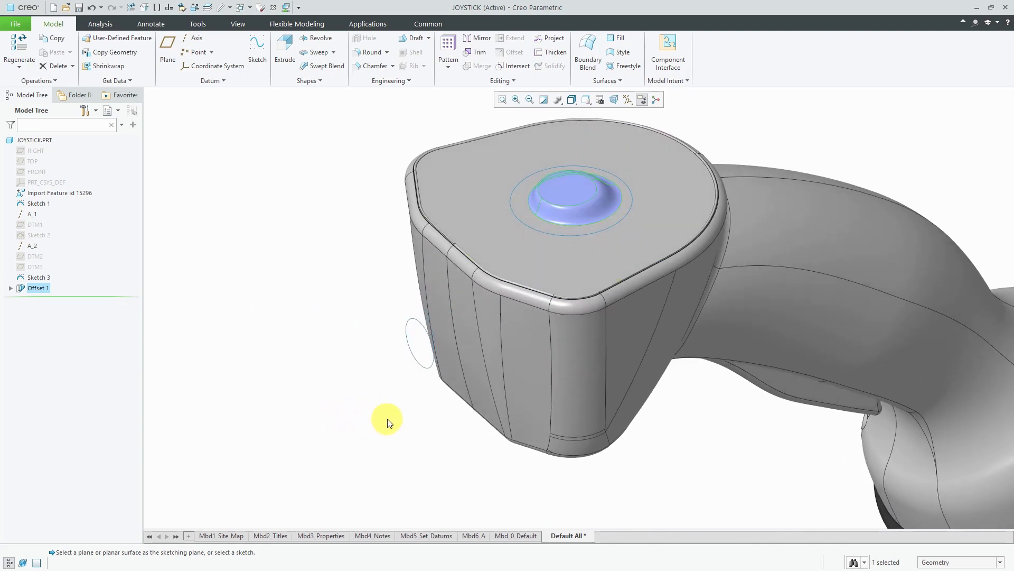
{"action": "mouse_move", "coordinate": [430, 396]}
{"action": "middle_mouse_down"}
{"action": "mouse_move", "coordinate": [464, 339]}
{"action": "mouse_move", "coordinate": [481, 353]}
{"action": "mouse_move", "coordinate": [482, 319]}
{"action": "mouse_move", "coordinate": [469, 294]}
{"action": "mouse_move", "coordinate": [480, 299]}
{"action": "mouse_move", "coordinate": [493, 270]}
{"action": "mouse_move", "coordinate": [483, 256]}
{"action": "mouse_move", "coordinate": [508, 344]}
{"action": "middle_mouse_up"}
{"action": "scroll", "coordinate": [507, 344], "scroll_direction": "down", "scroll_amount": 3}
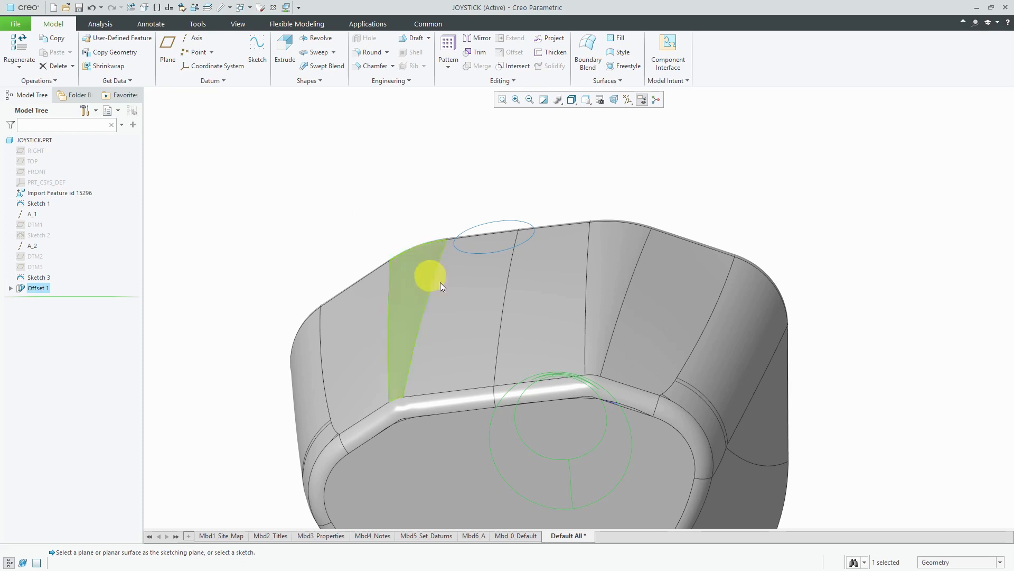
{"action": "left_click", "coordinate": [461, 300]}
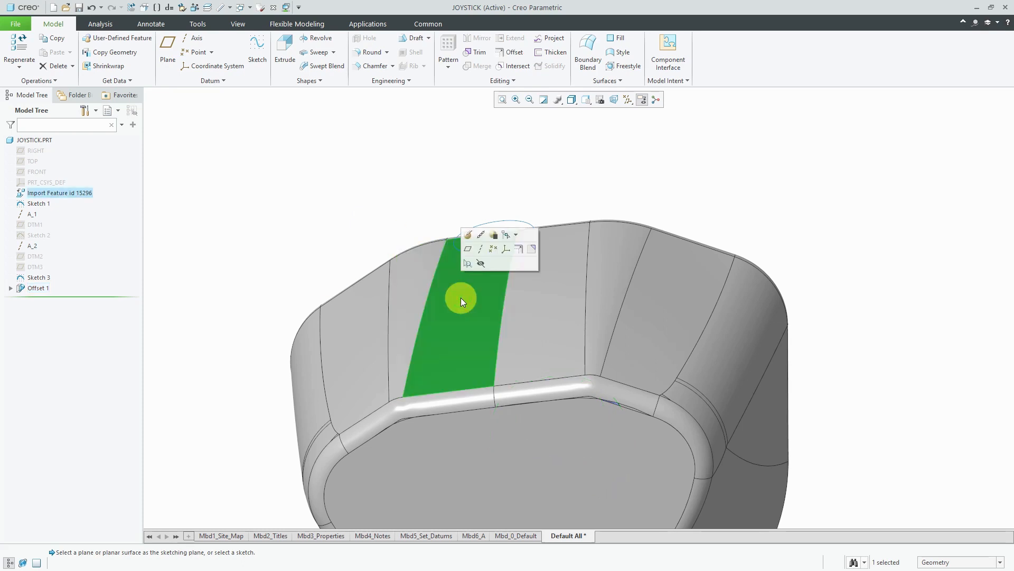
{"action": "left_click", "coordinate": [530, 305], "text": "ctrl"}
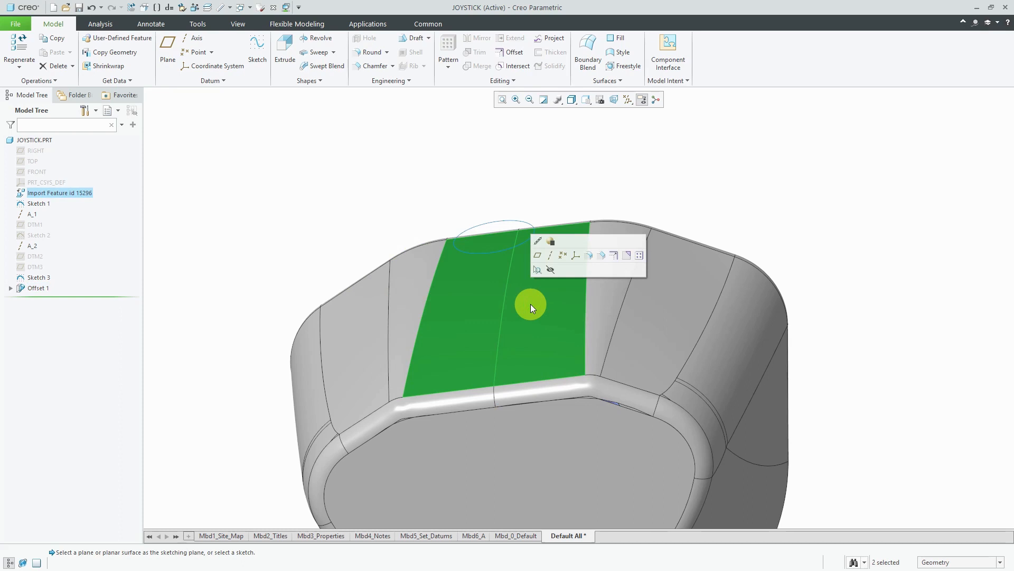
{"action": "left_click", "coordinate": [615, 257]}
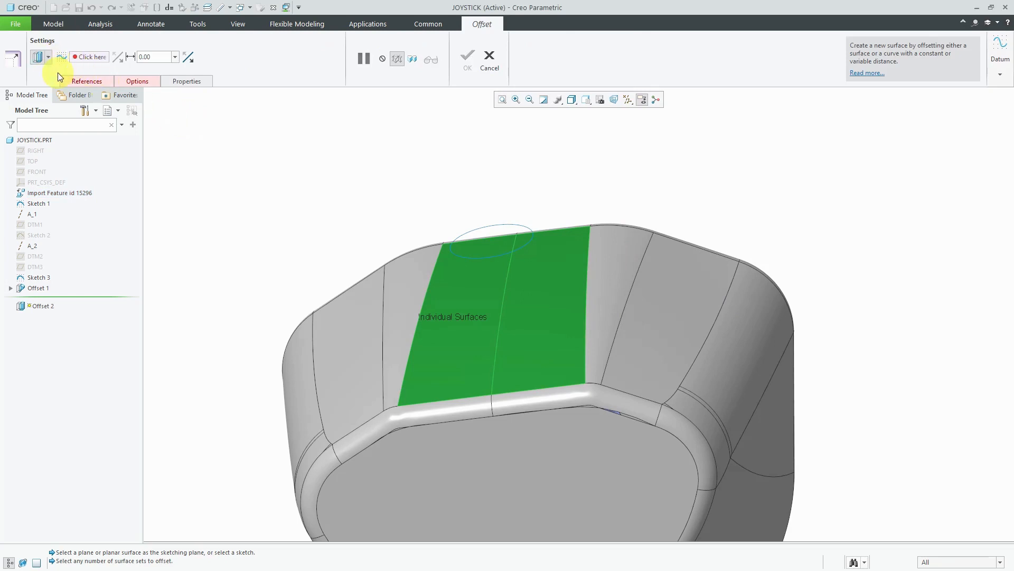
{"action": "left_click", "coordinate": [47, 61]}
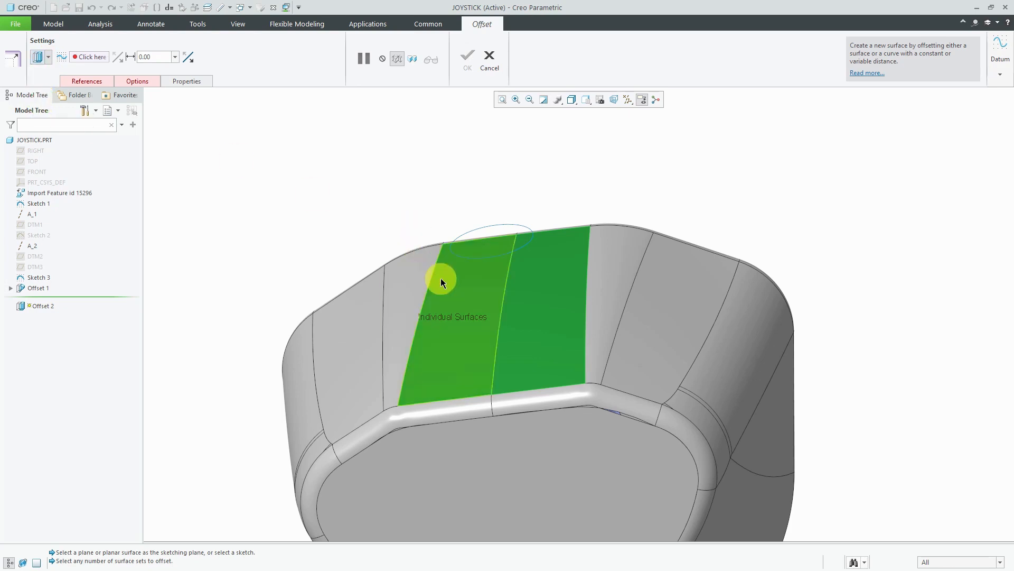
Step: Use Sketch 3 as the offset region and set the offset distance to about 0.09
{"action": "scroll", "coordinate": [441, 278], "scroll_direction": "down", "scroll_amount": 2}
{"action": "middle_click_drag", "start_coordinate": [435, 284], "coordinate": [486, 263]}
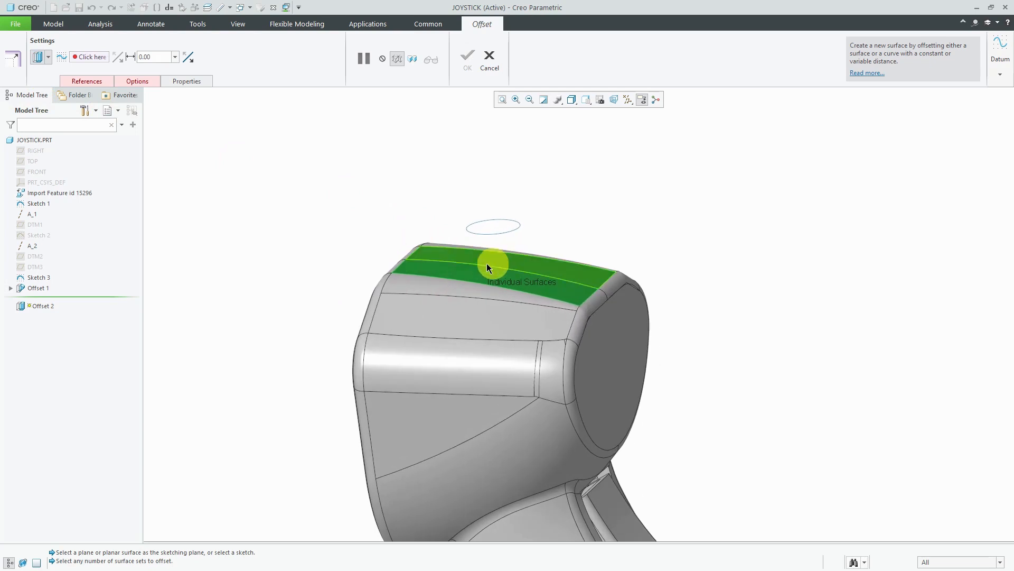
{"action": "scroll", "coordinate": [467, 259], "scroll_direction": "up", "scroll_amount": 2}
{"action": "scroll", "coordinate": [467, 259], "scroll_direction": "up", "scroll_amount": 2}
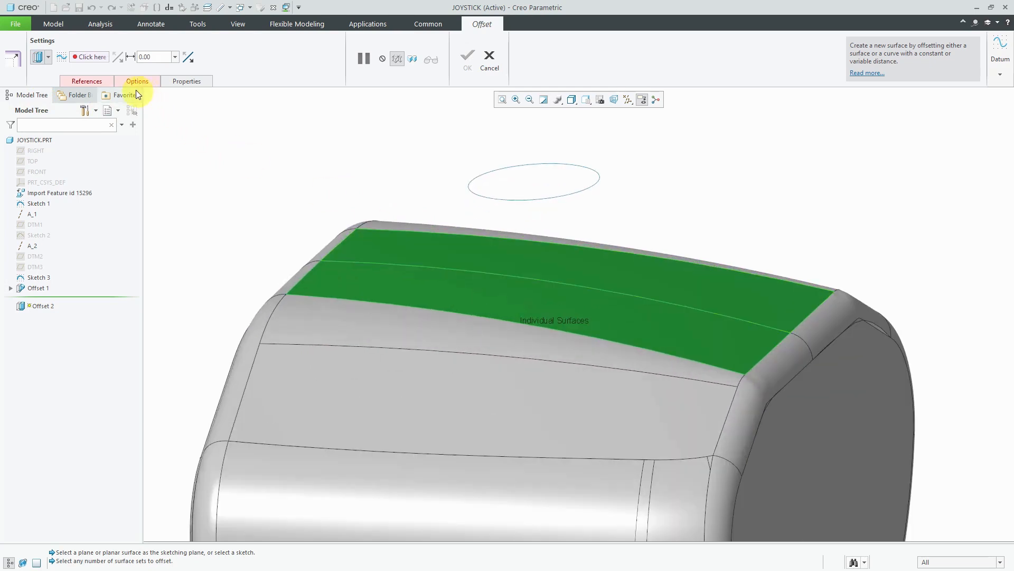
{"action": "left_click", "coordinate": [100, 80]}
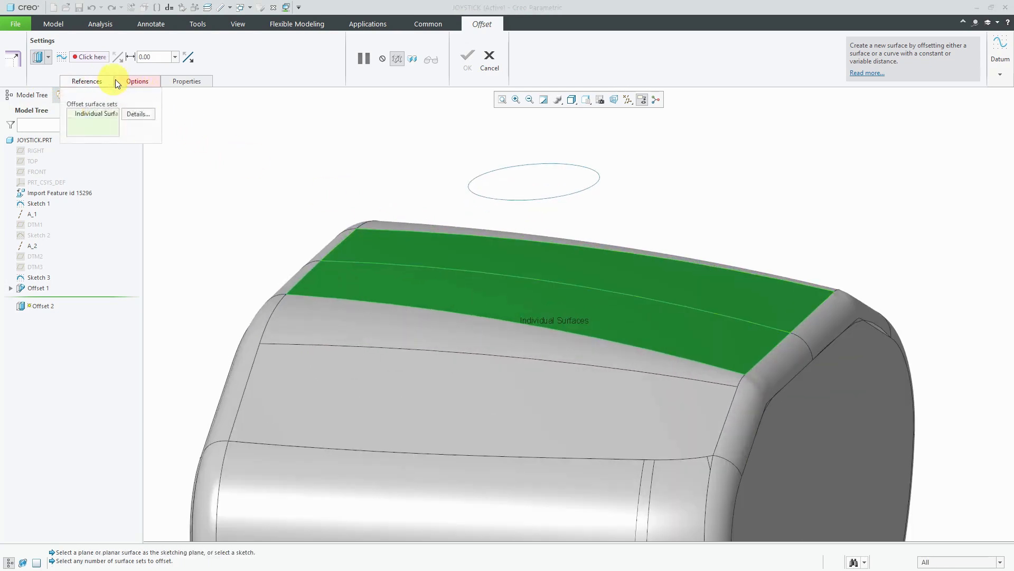
{"action": "left_click", "coordinate": [143, 83]}
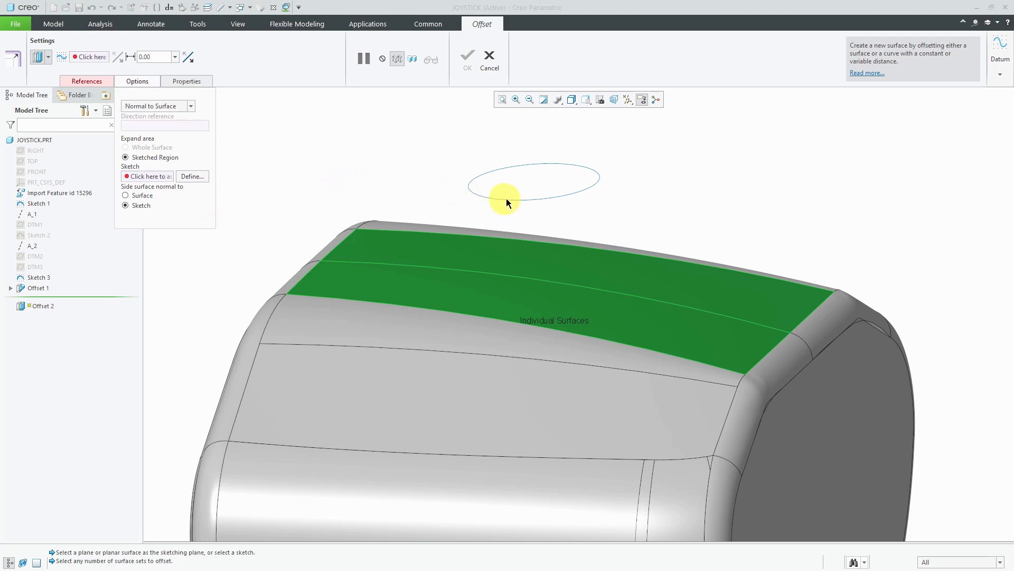
{"action": "left_click", "coordinate": [157, 177]}
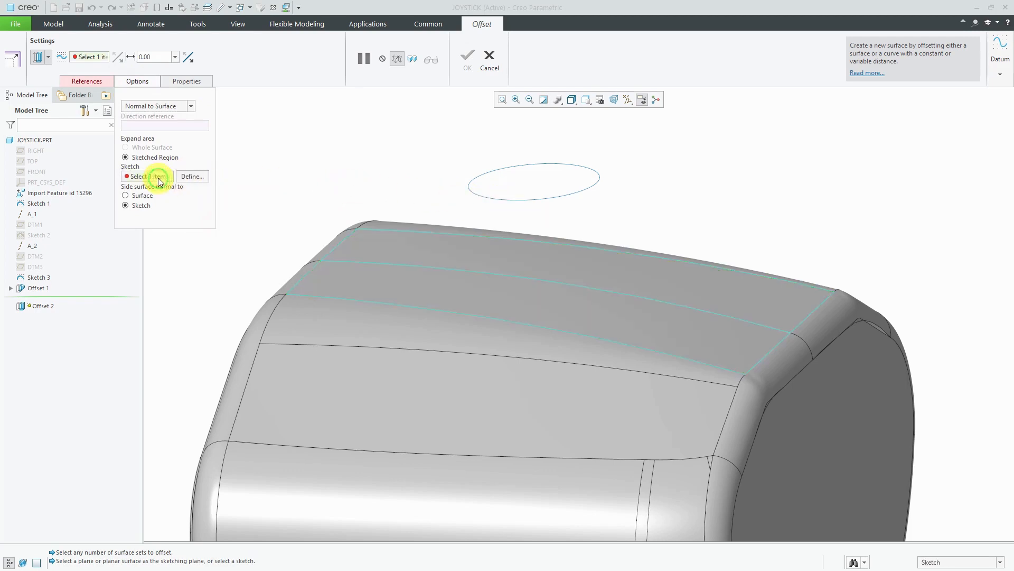
{"action": "left_click", "coordinate": [503, 200]}
{"action": "mouse_move", "coordinate": [650, 266]}
{"action": "middle_mouse_down"}
{"action": "mouse_move", "coordinate": [652, 242]}
{"action": "mouse_move", "coordinate": [634, 240]}
{"action": "mouse_move", "coordinate": [652, 240]}
{"action": "middle_mouse_up"}
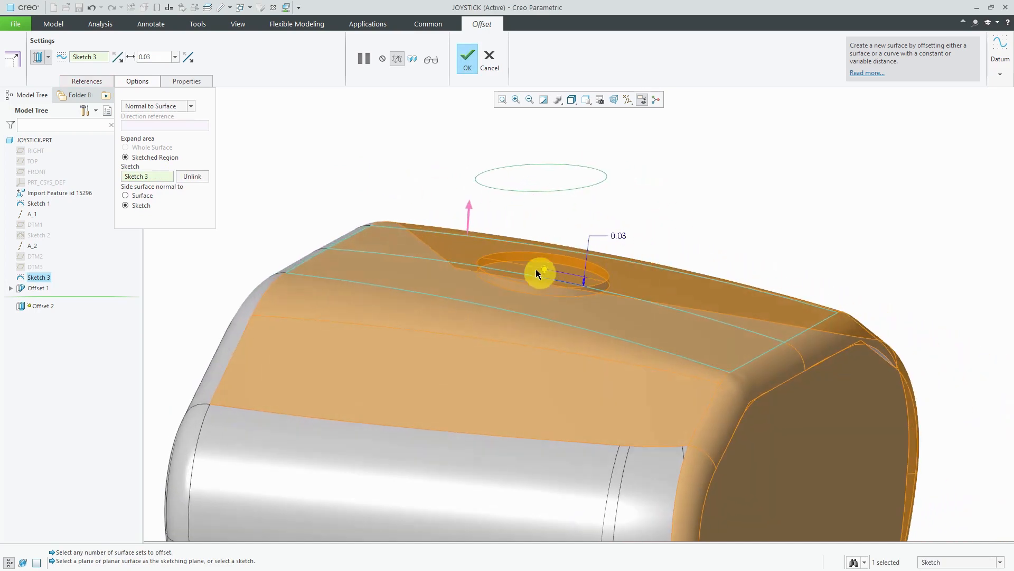
{"action": "middle_click_drag", "start_coordinate": [536, 269], "coordinate": [552, 265]}
{"action": "left_click_drag", "start_coordinate": [549, 268], "coordinate": [556, 244]}
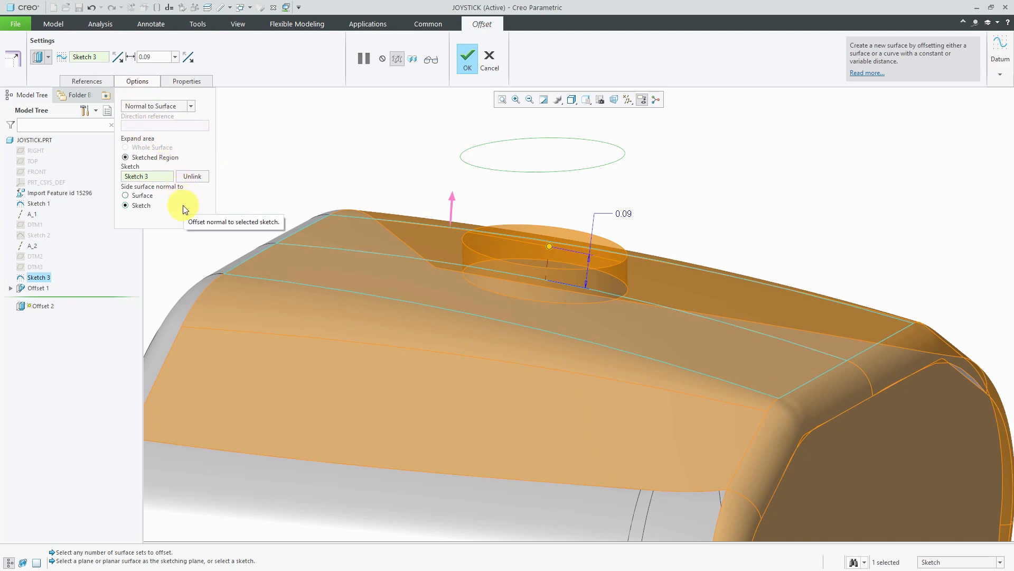
Step: Compare the raised region's side surfaces normal to the surface and to the sketch, and make them normal to the surface
{"action": "left_click", "coordinate": [147, 196]}
{"action": "left_click", "coordinate": [143, 203]}
{"action": "left_click", "coordinate": [142, 196]}
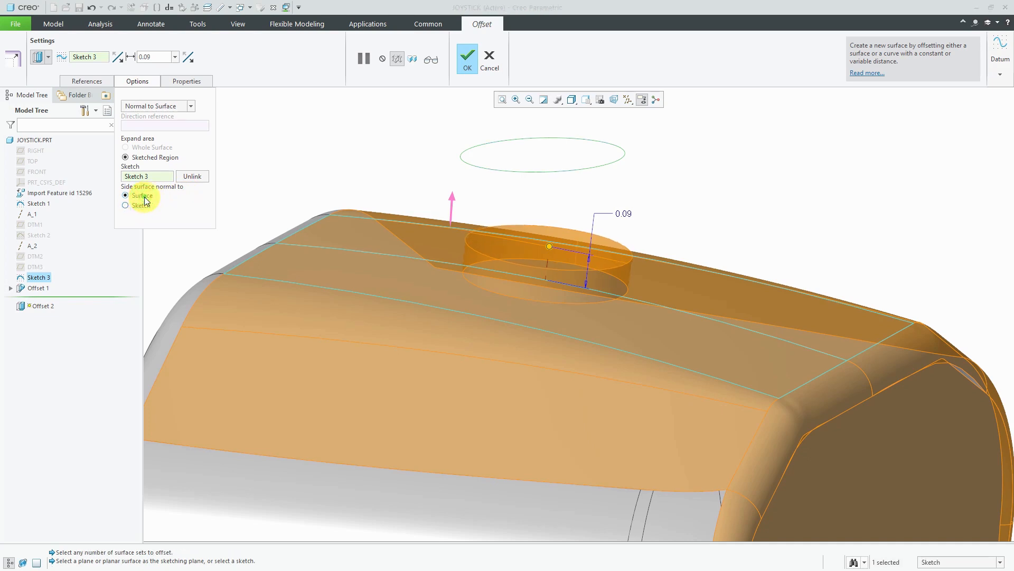
{"action": "mouse_move", "coordinate": [460, 266]}
{"action": "middle_mouse_down"}
{"action": "mouse_move", "coordinate": [460, 242]}
{"action": "mouse_move", "coordinate": [460, 254]}
{"action": "middle_mouse_up"}
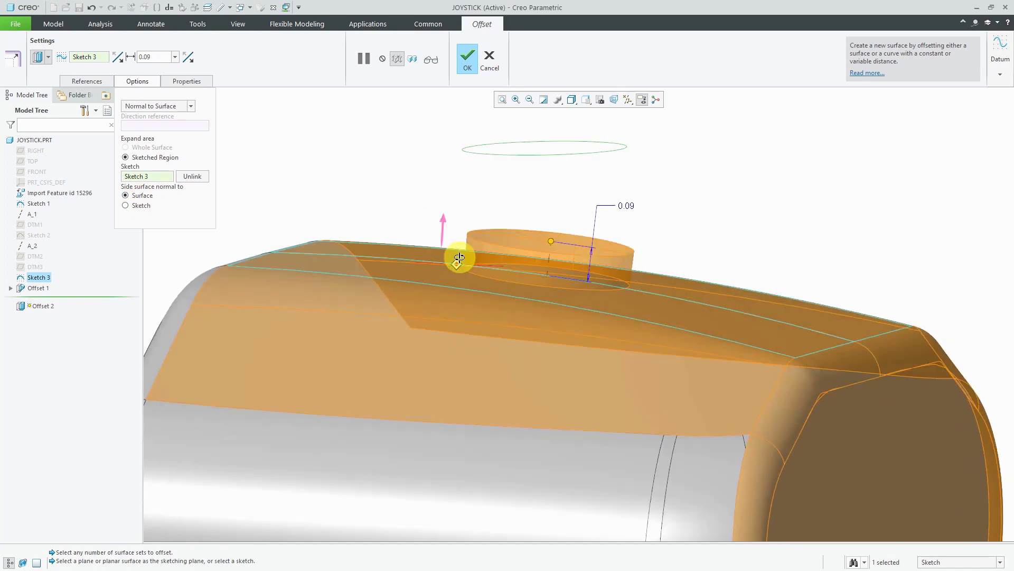
{"action": "scroll", "coordinate": [448, 256], "scroll_direction": "down", "scroll_amount": 2}
{"action": "left_click", "coordinate": [143, 205]}
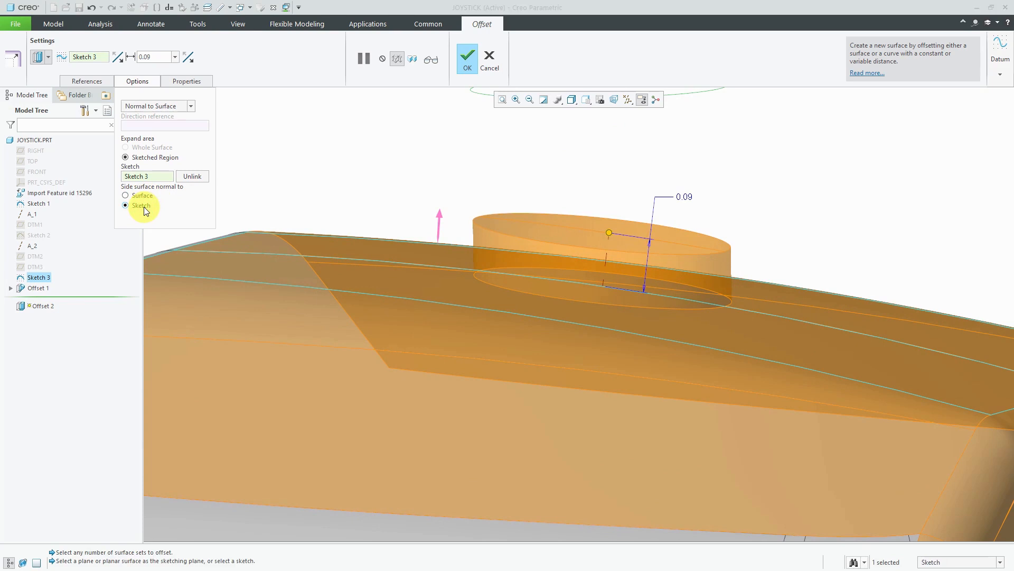
{"action": "left_click", "coordinate": [142, 196]}
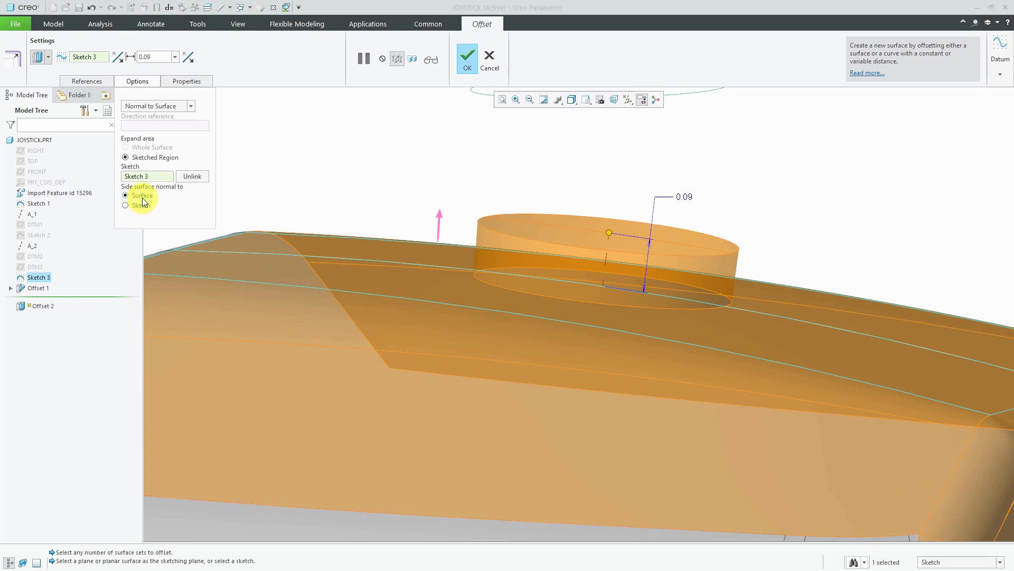
Step: Change the offset type to With Draft, using a draft angle of about 23 degrees and a tangent side surface profile, and complete the offset
{"action": "left_click", "coordinate": [49, 59]}
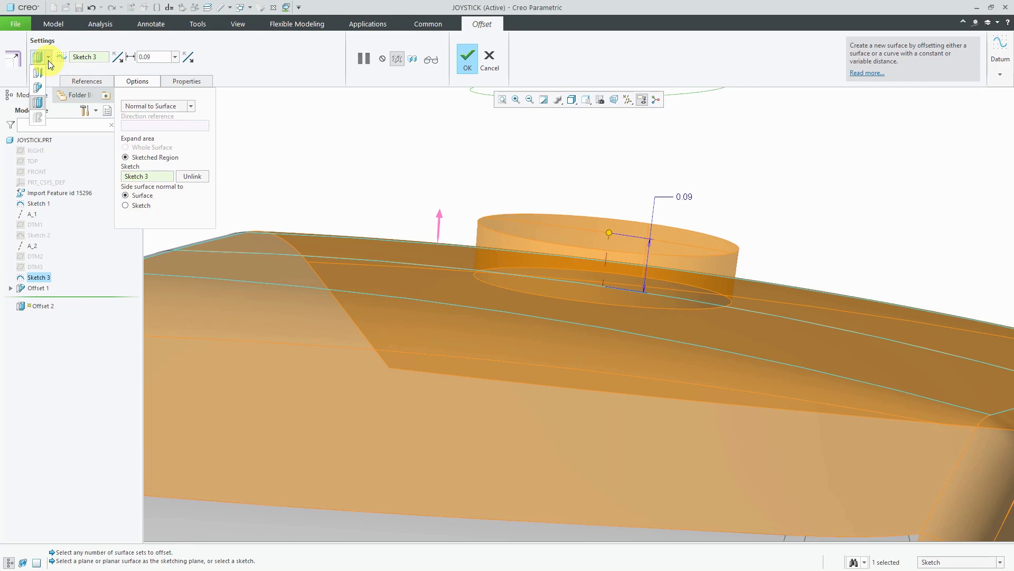
{"action": "left_click", "coordinate": [39, 95]}
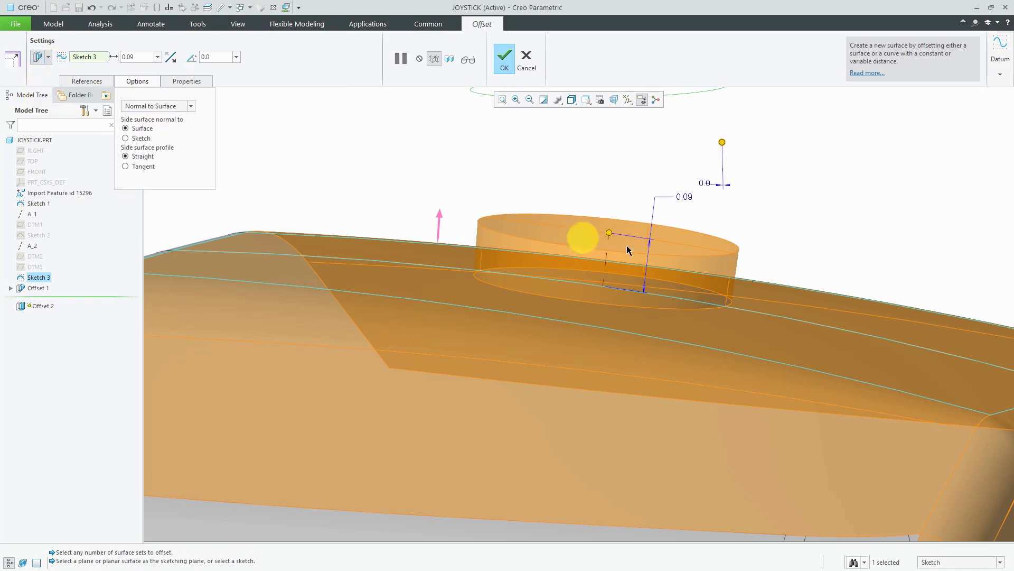
{"action": "left_click_drag", "start_coordinate": [721, 142], "coordinate": [699, 152]}
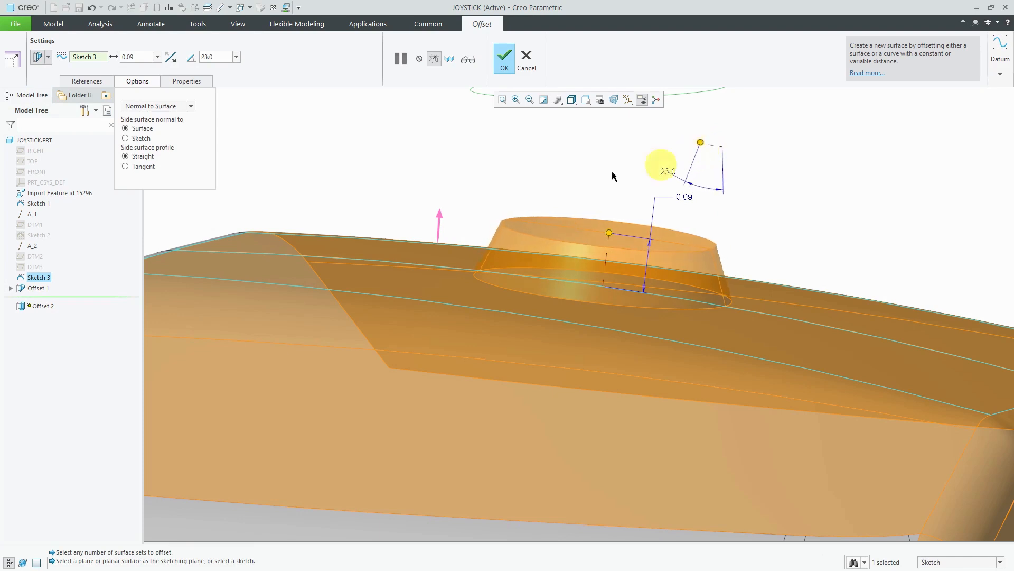
{"action": "left_click", "coordinate": [148, 171]}
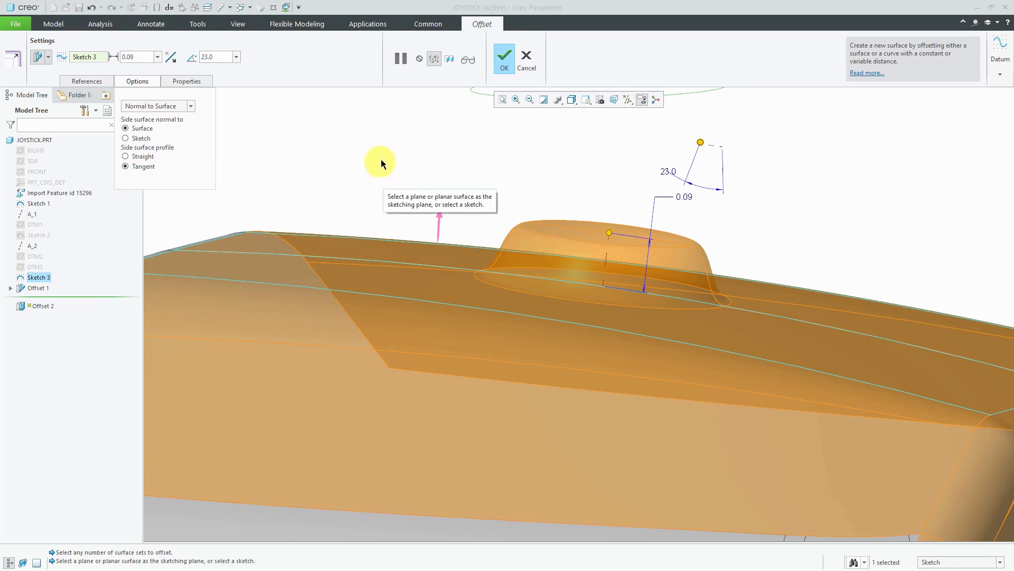
{"action": "left_click", "coordinate": [505, 59]}
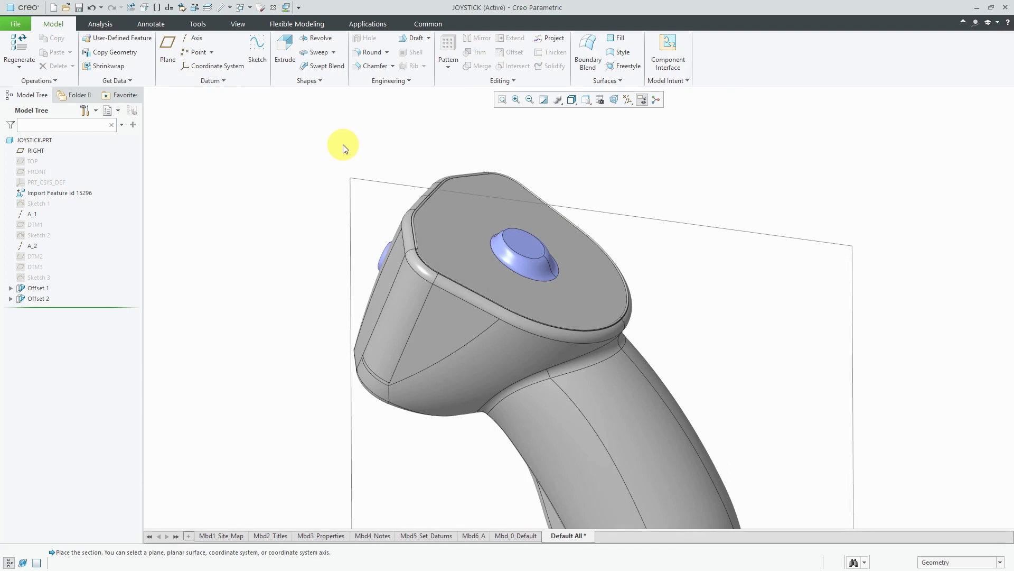
Step: Create a planar section of the joystick through the RIGHT datum plane
{"action": "left_click", "coordinate": [362, 182]}
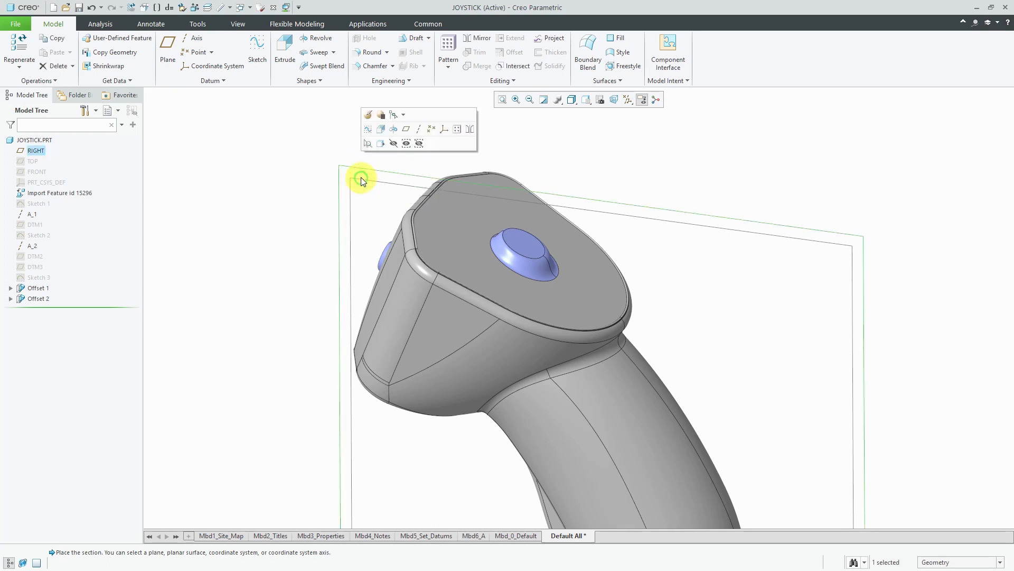
{"action": "left_click", "coordinate": [245, 29]}
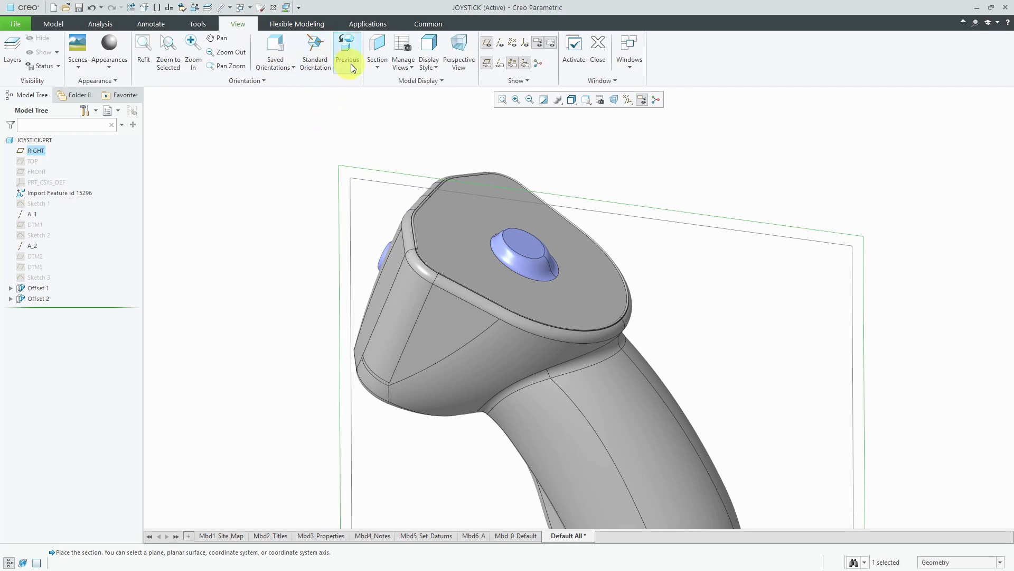
{"action": "left_click", "coordinate": [372, 66]}
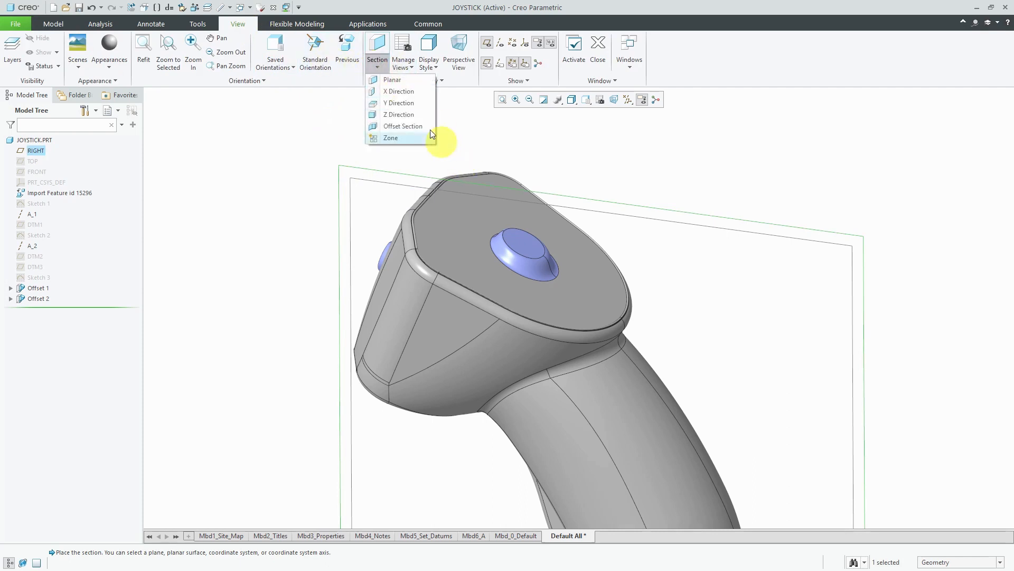
{"action": "left_click", "coordinate": [401, 80]}
{"action": "mouse_move", "coordinate": [488, 175]}
{"action": "middle_mouse_down"}
{"action": "mouse_move", "coordinate": [493, 144]}
{"action": "mouse_move", "coordinate": [494, 168]}
{"action": "middle_mouse_up"}
{"action": "scroll", "coordinate": [555, 214], "scroll_direction": "up", "scroll_amount": 5}
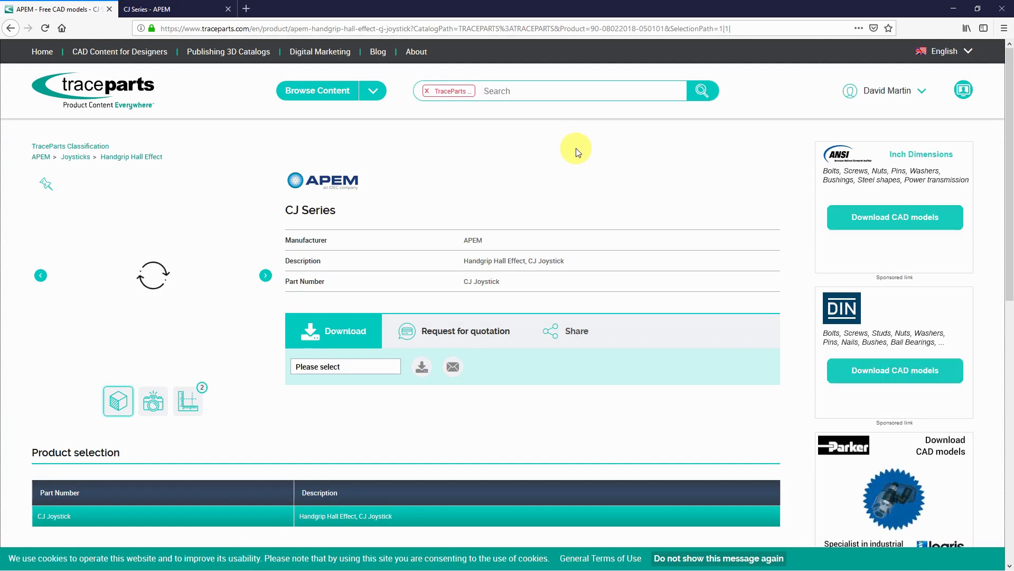
Step: View the open CJ Series - APEM page in the browser
{"action": "left_click", "coordinate": [190, 9]}
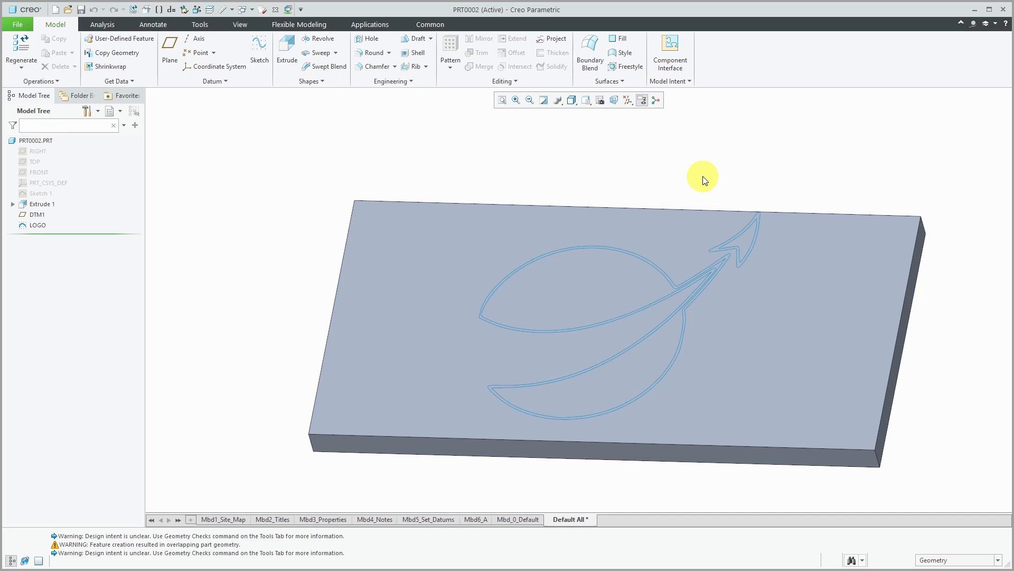
Step: Start an offset on the large top surface of the rectangular plate and set its type to Expand
{"action": "middle_click_drag", "start_coordinate": [691, 185], "coordinate": [684, 164]}
{"action": "left_click", "coordinate": [738, 338]}
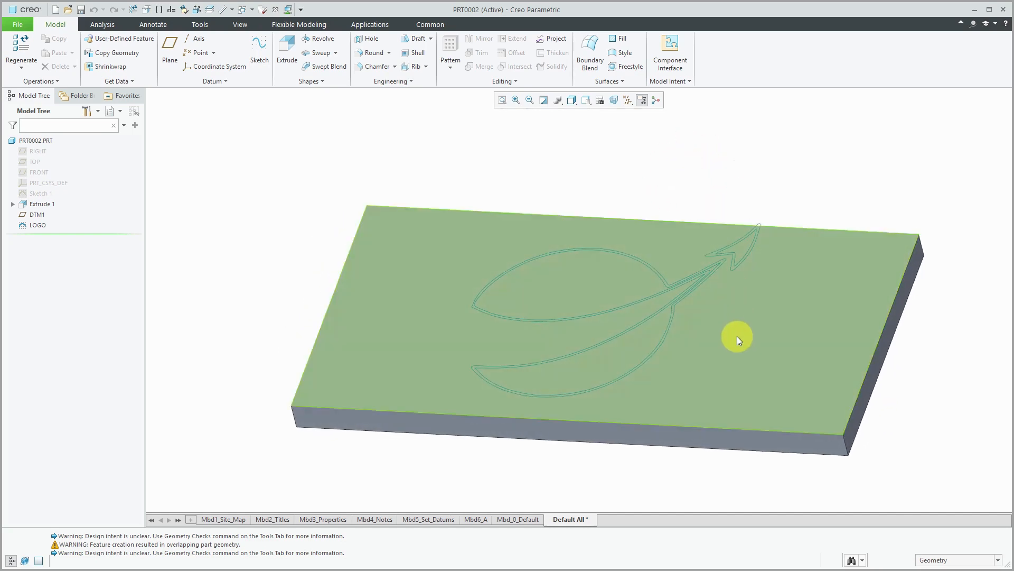
{"action": "left_click", "coordinate": [738, 339]}
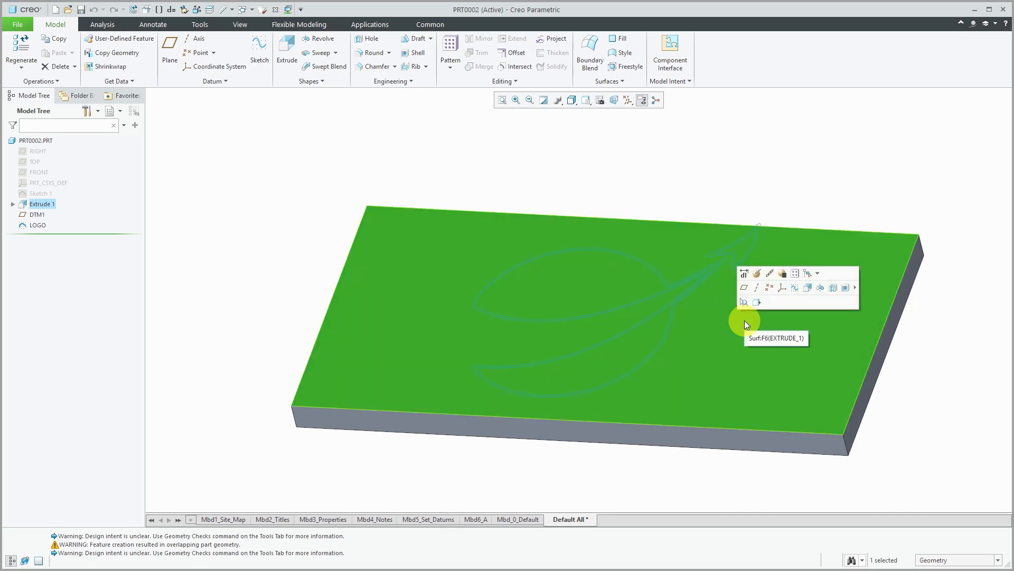
{"action": "left_click", "coordinate": [516, 54]}
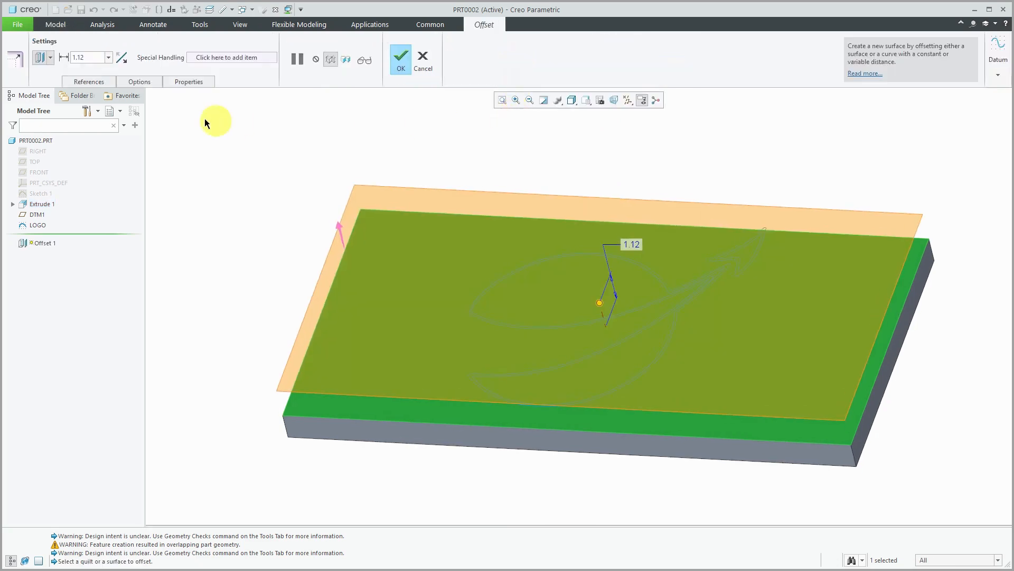
{"action": "left_click", "coordinate": [51, 58]}
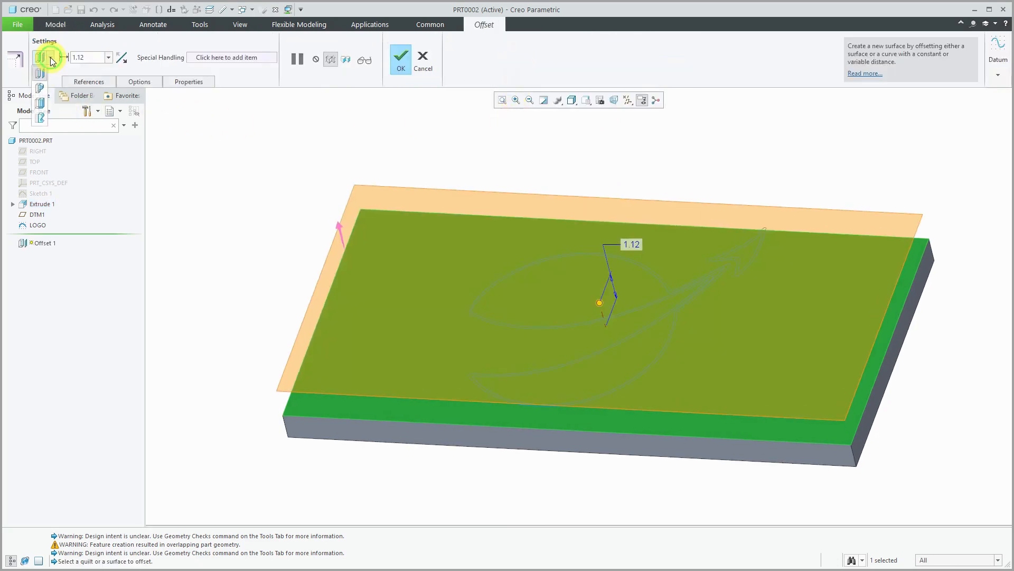
{"action": "left_click", "coordinate": [42, 110]}
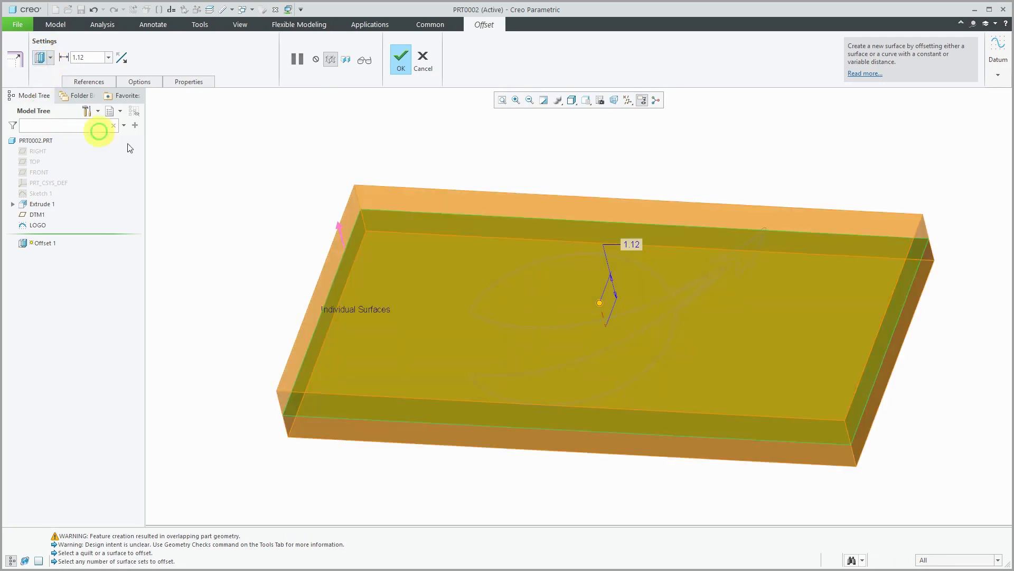
Step: Limit the expand area to a sketched region and pick the LOGO sketch to define it
{"action": "left_click", "coordinate": [135, 81]}
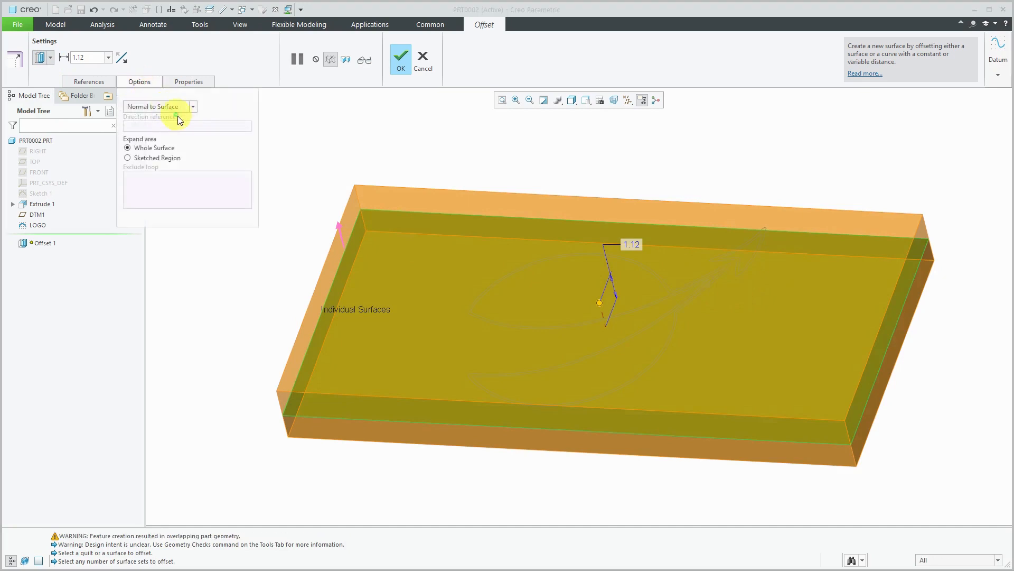
{"action": "left_click", "coordinate": [158, 158]}
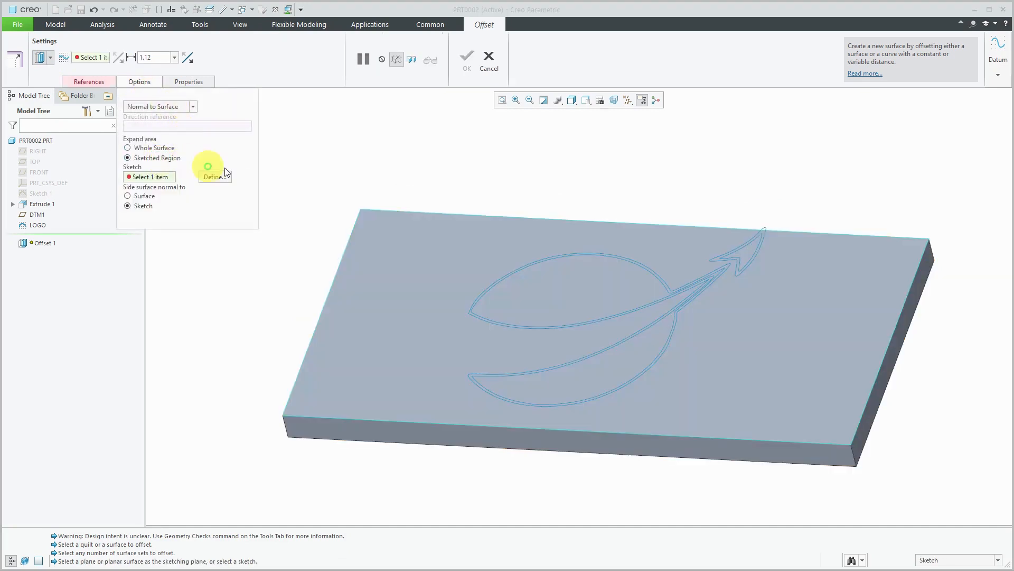
{"action": "left_click", "coordinate": [722, 273]}
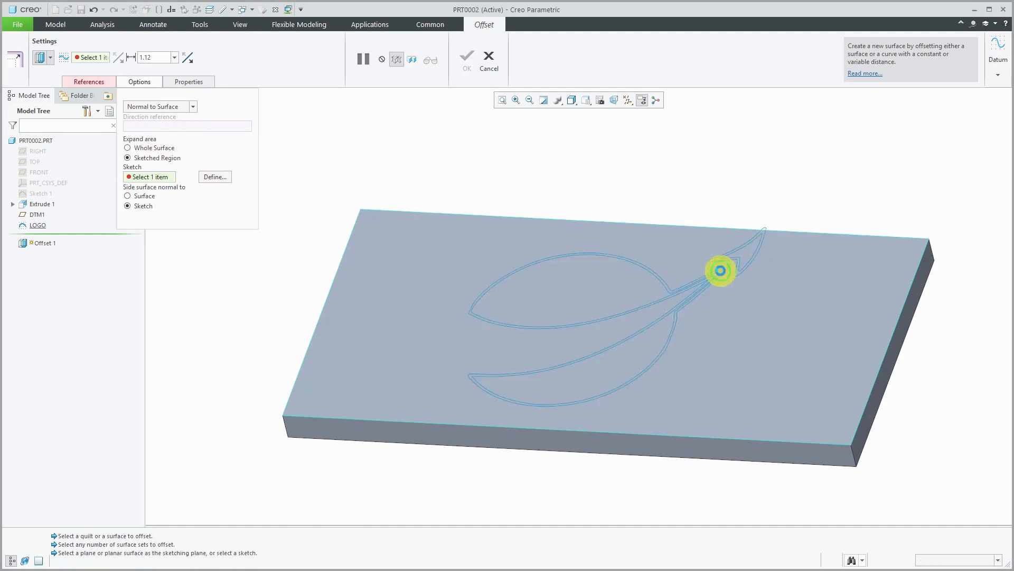
Step: Set the expand offset distance of the LOGO sketch region on the plate to 0.2
{"action": "scroll", "coordinate": [573, 395], "scroll_direction": "up", "scroll_amount": 2}
{"action": "mouse_move", "coordinate": [570, 392]}
{"action": "middle_mouse_down"}
{"action": "mouse_move", "coordinate": [607, 355]}
{"action": "mouse_move", "coordinate": [612, 369]}
{"action": "mouse_move", "coordinate": [621, 359]}
{"action": "mouse_move", "coordinate": [607, 363]}
{"action": "middle_mouse_up"}
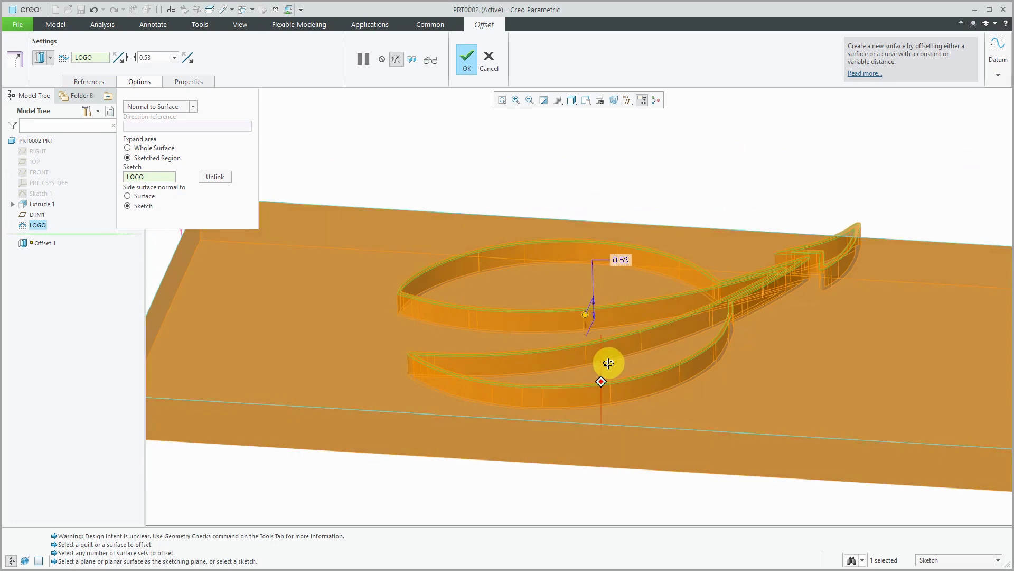
{"action": "double_click", "coordinate": [627, 262]}
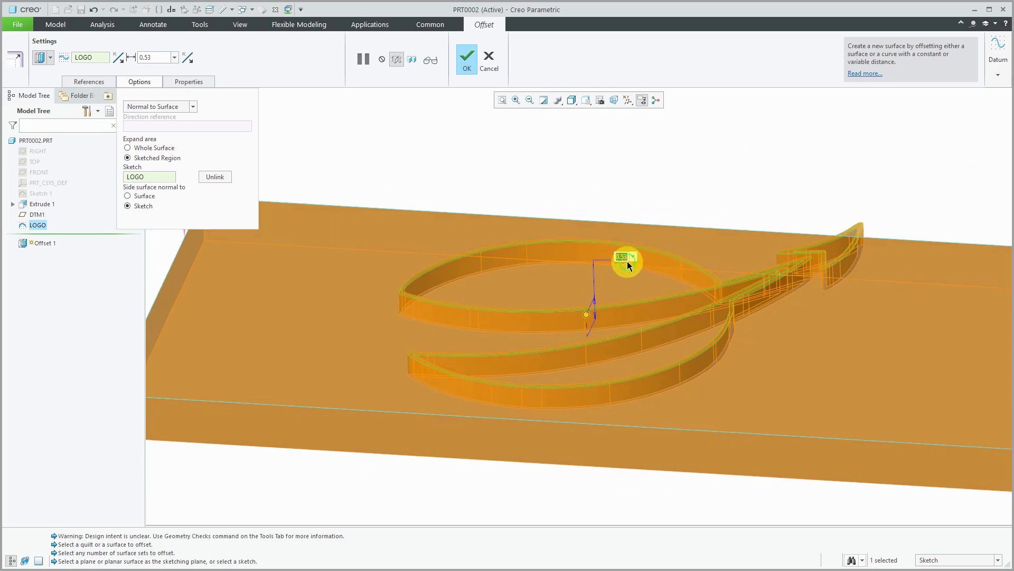
{"action": "type", "text": "0.2"}
{"action": "key", "text": "Return"}
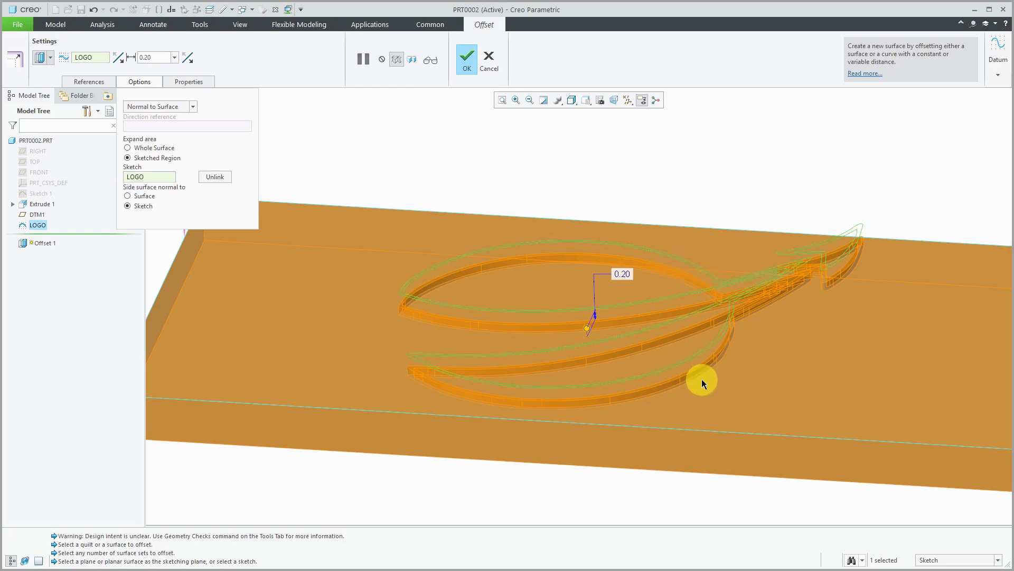
Step: Change the offset type to With Draft and set the draft angle to 3 degrees
{"action": "scroll", "coordinate": [701, 378], "scroll_direction": "down", "scroll_amount": 2}
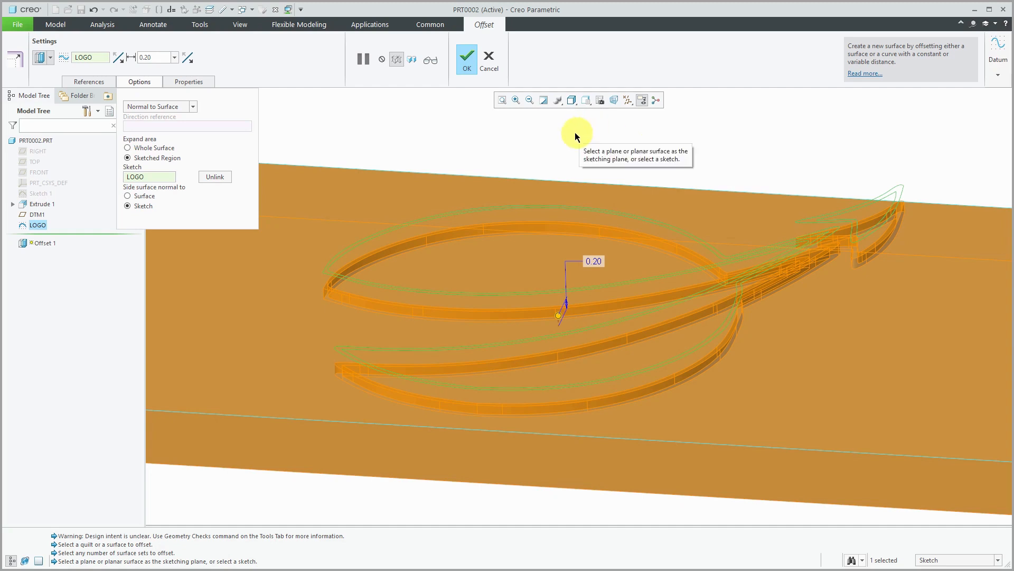
{"action": "left_click", "coordinate": [51, 57]}
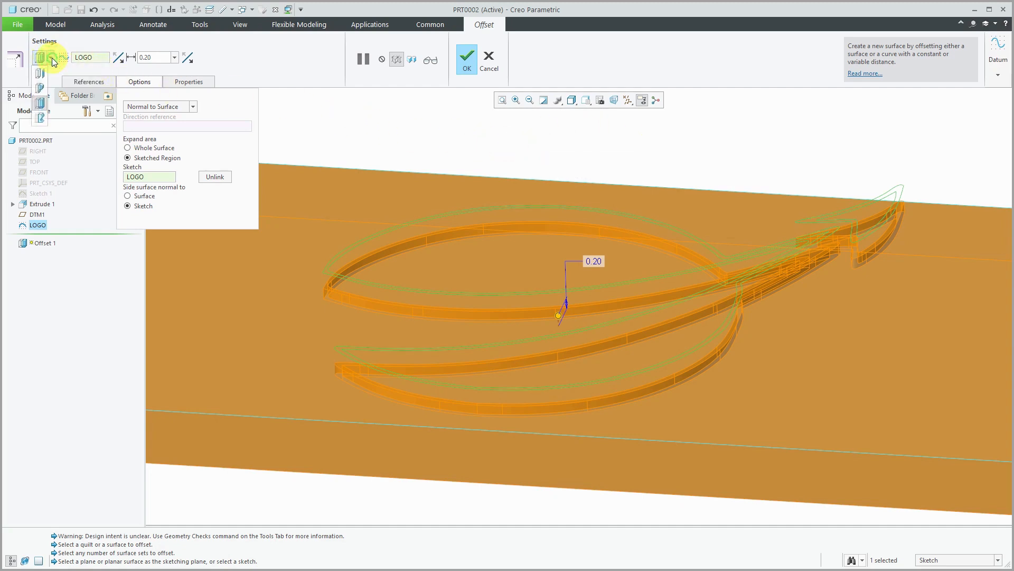
{"action": "left_click", "coordinate": [43, 90]}
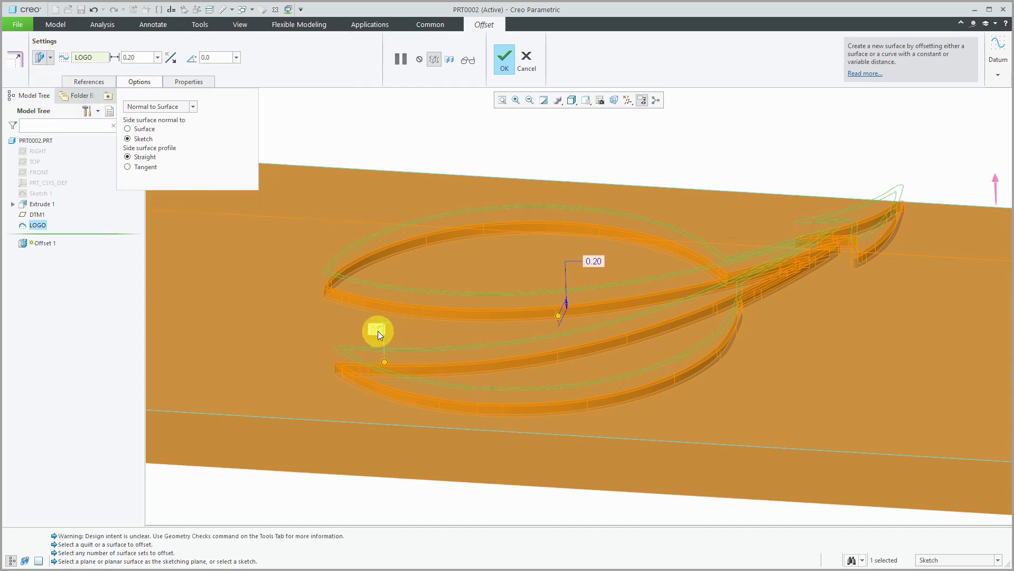
{"action": "double_click", "coordinate": [376, 330]}
{"action": "type", "text": "3"}
{"action": "left_click", "coordinate": [421, 269]}
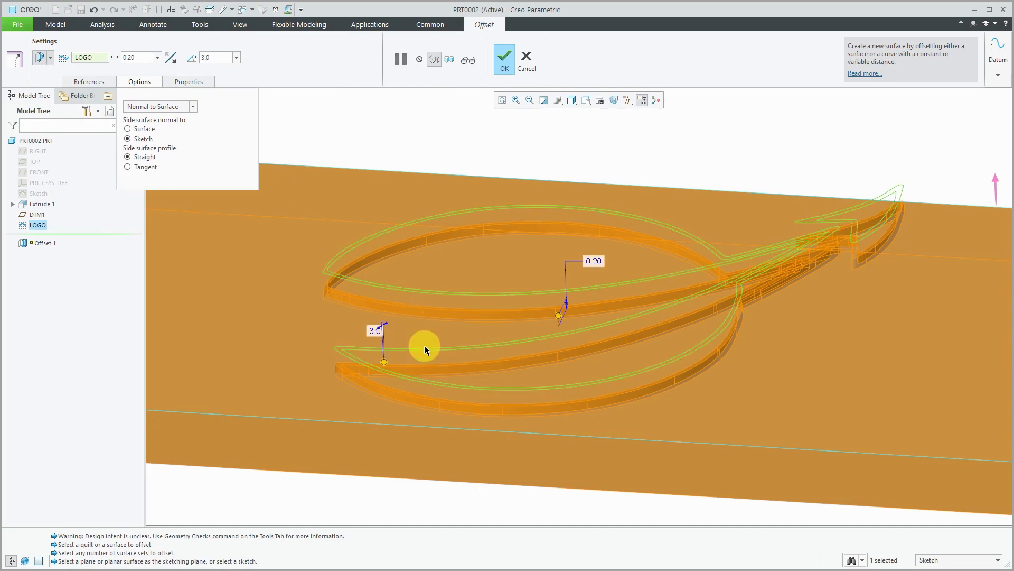
Step: Try the Tangent side surface profile, return it to Straight and complete the logo offset
{"action": "left_click", "coordinate": [145, 169]}
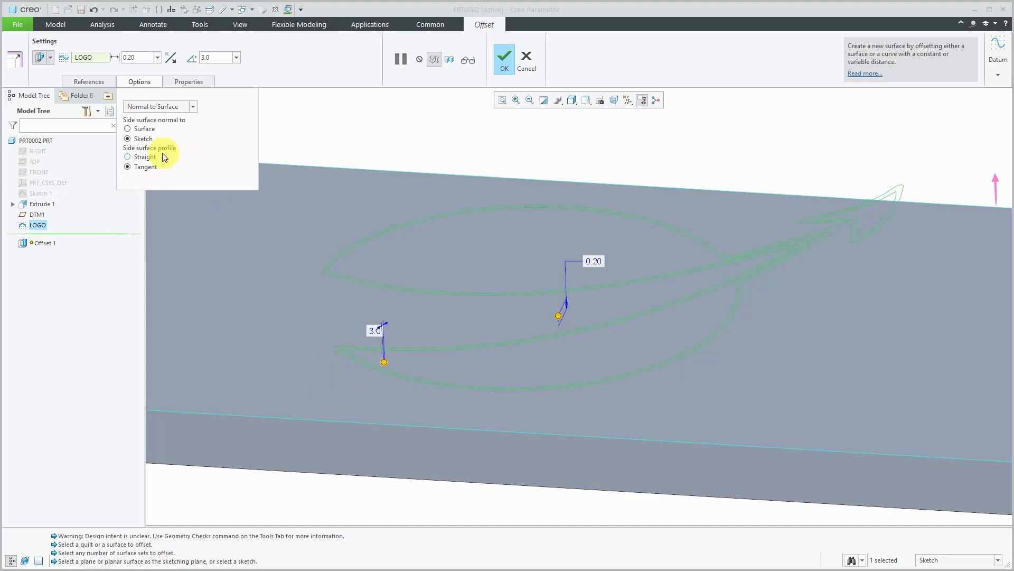
{"action": "left_click", "coordinate": [147, 157]}
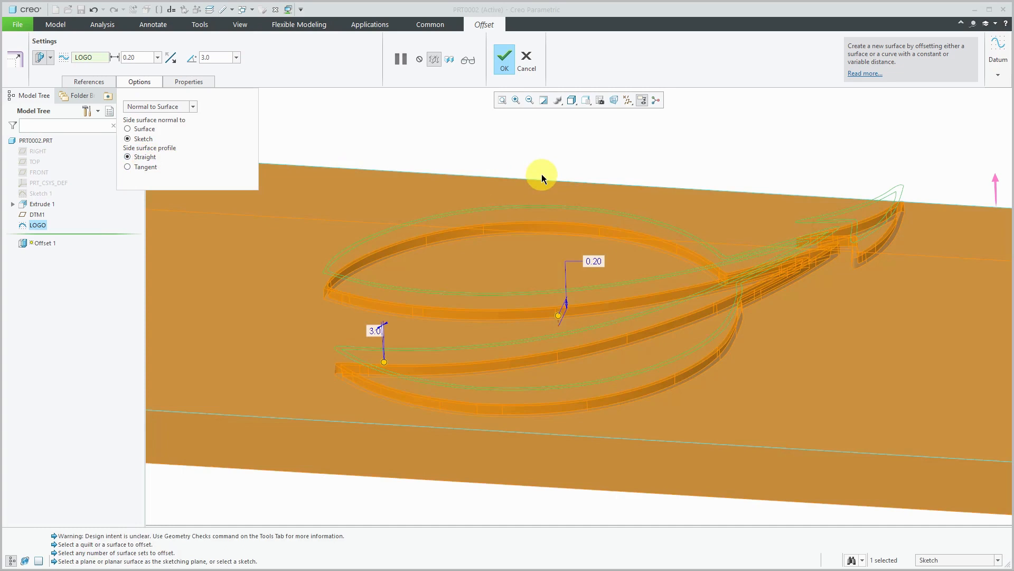
{"action": "left_click", "coordinate": [505, 70]}
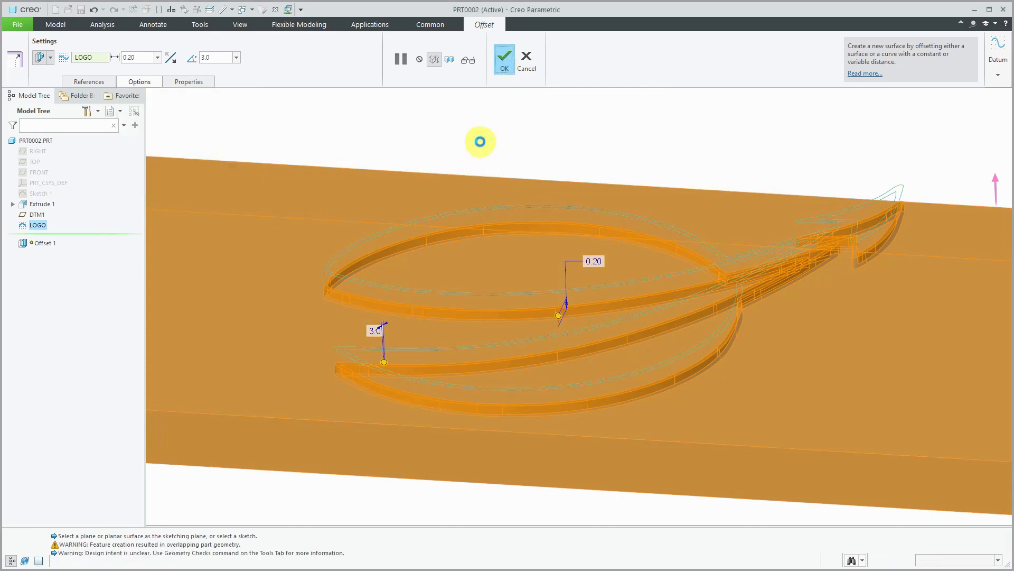
{"action": "left_click", "coordinate": [480, 142]}
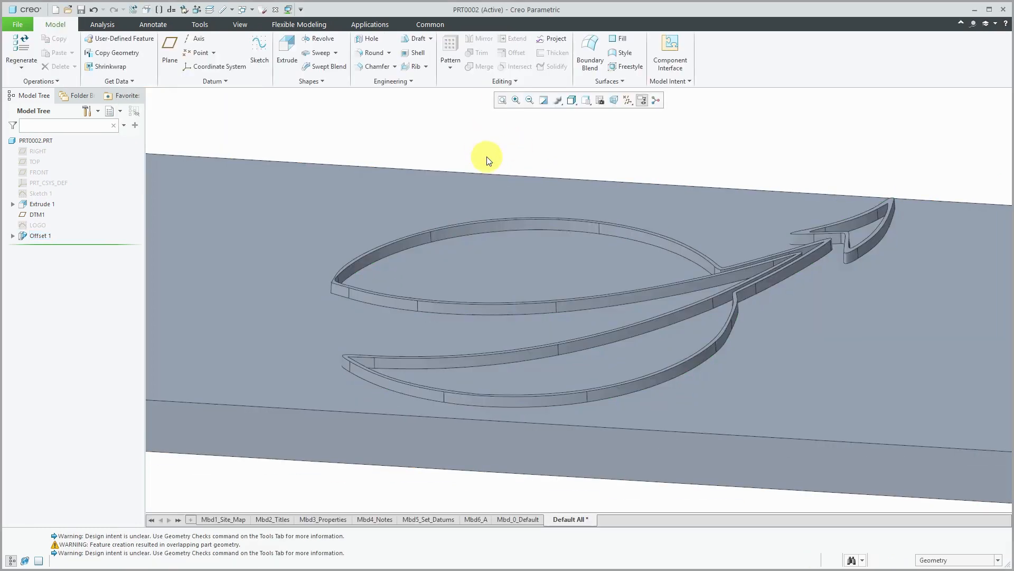
{"action": "scroll", "coordinate": [488, 160], "scroll_direction": "up", "scroll_amount": 1}
{"action": "mouse_move", "coordinate": [517, 166]}
{"action": "middle_mouse_down"}
{"action": "mouse_move", "coordinate": [511, 190]}
{"action": "mouse_move", "coordinate": [519, 181]}
{"action": "middle_mouse_up"}
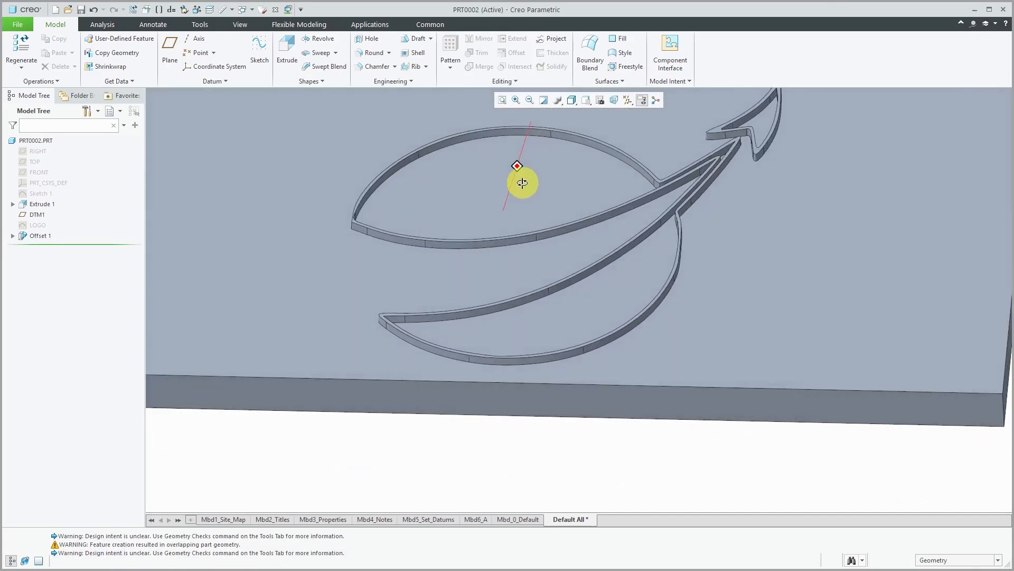
{"action": "scroll", "coordinate": [528, 335], "scroll_direction": "up", "scroll_amount": 3}
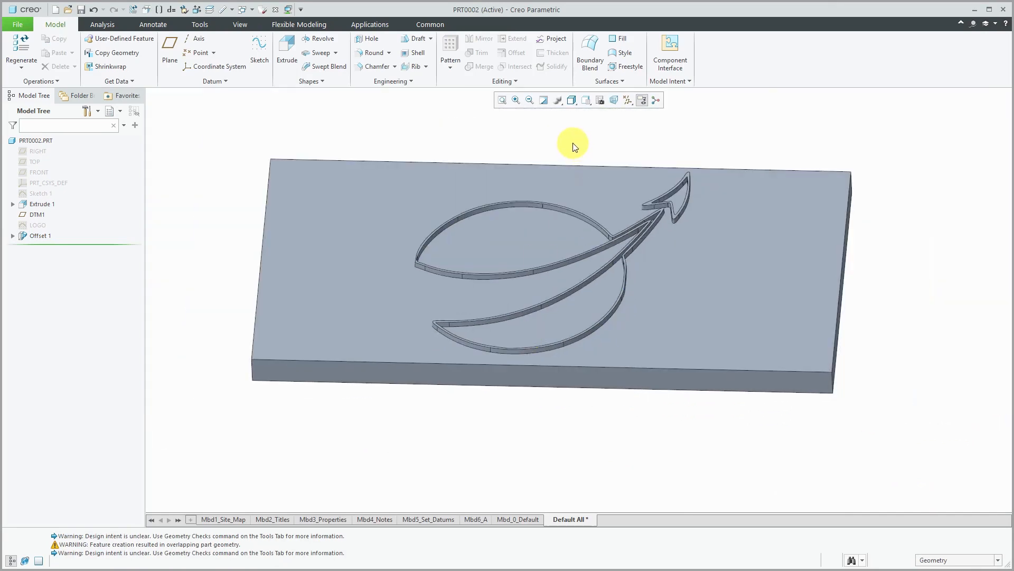